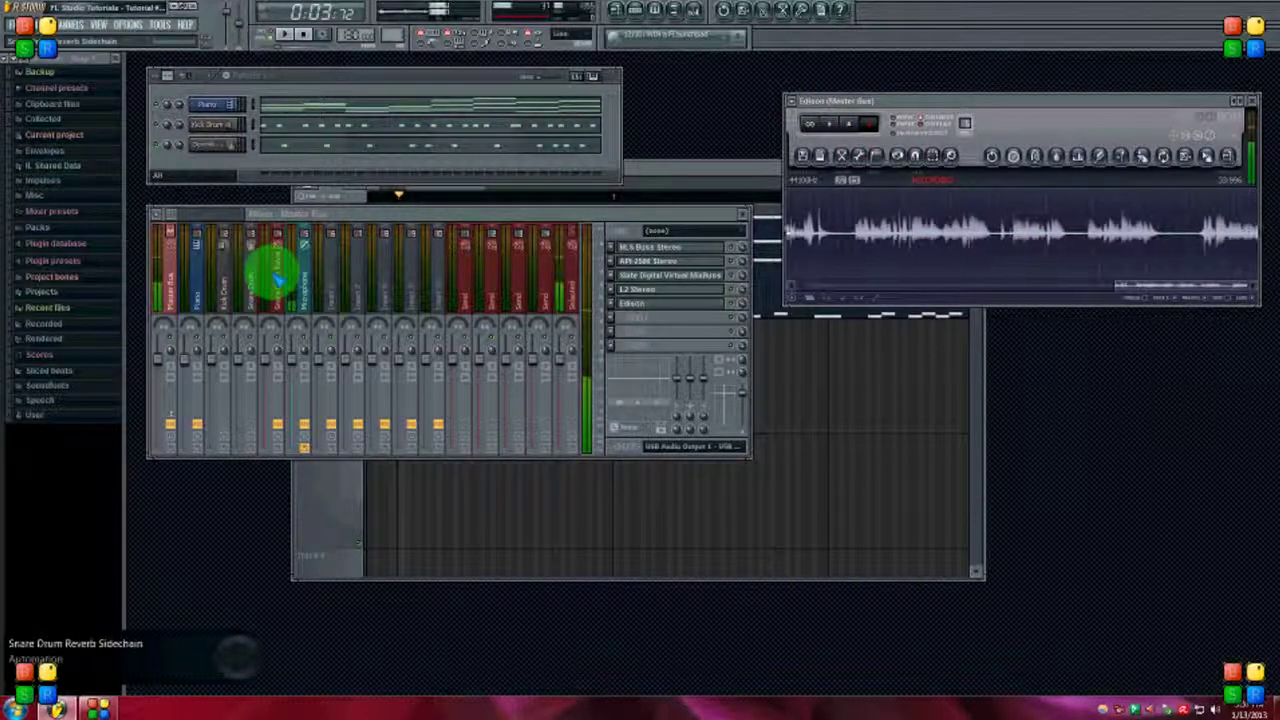
# Step: Play back the pattern, bring up the playlist briefly and close it again, and stop playback
pyautogui.click(271, 35)
pyautogui.click(292, 35)
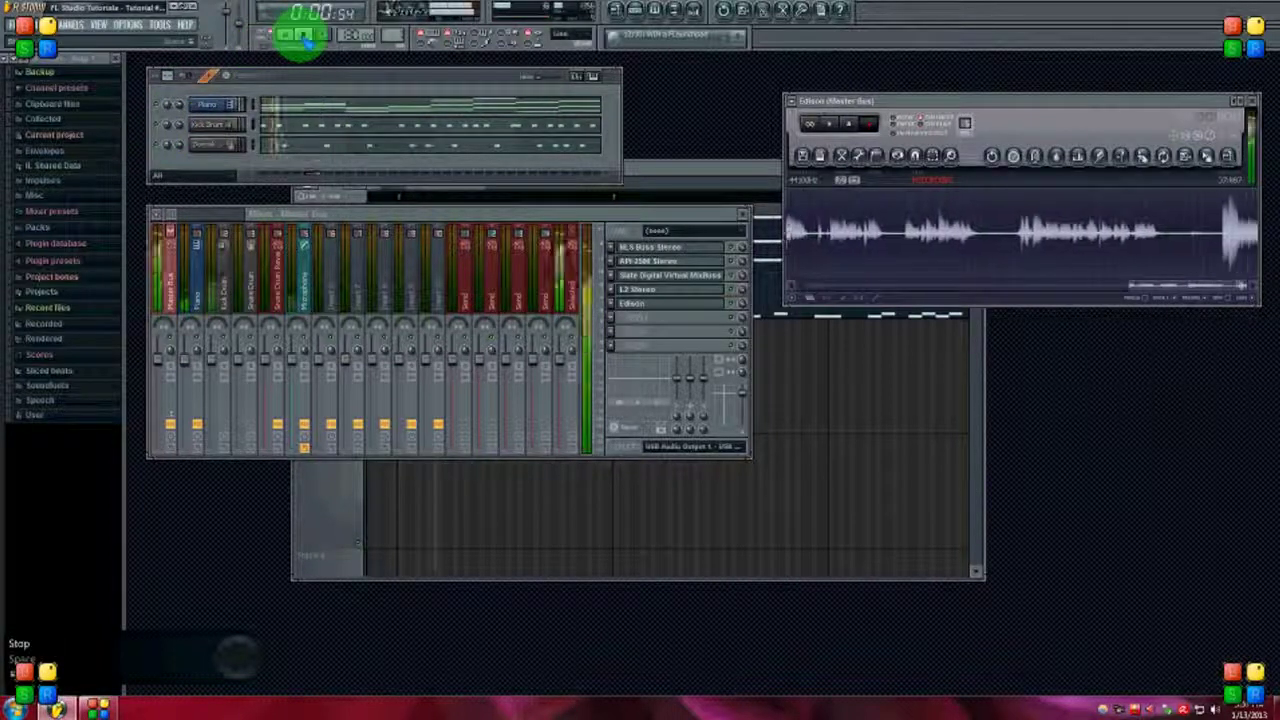
pyautogui.click(72, 24)
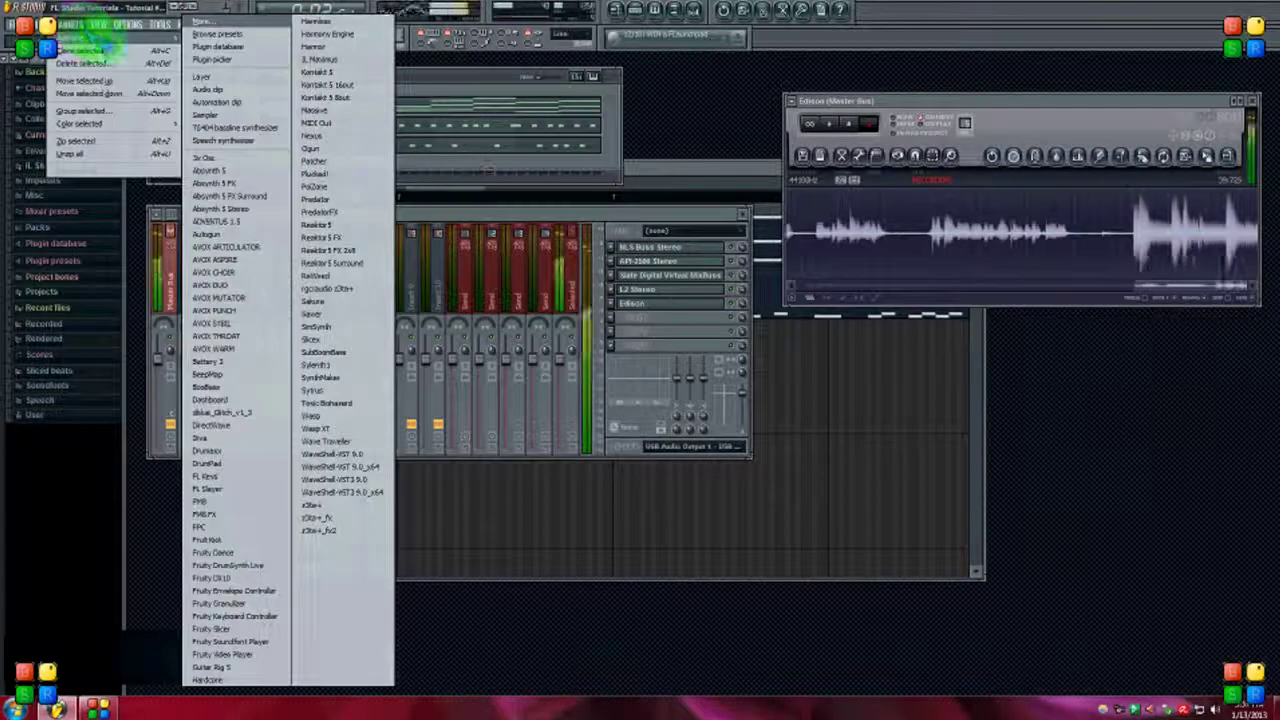
pyautogui.moveTo(100, 24)
pyautogui.click(112, 49)
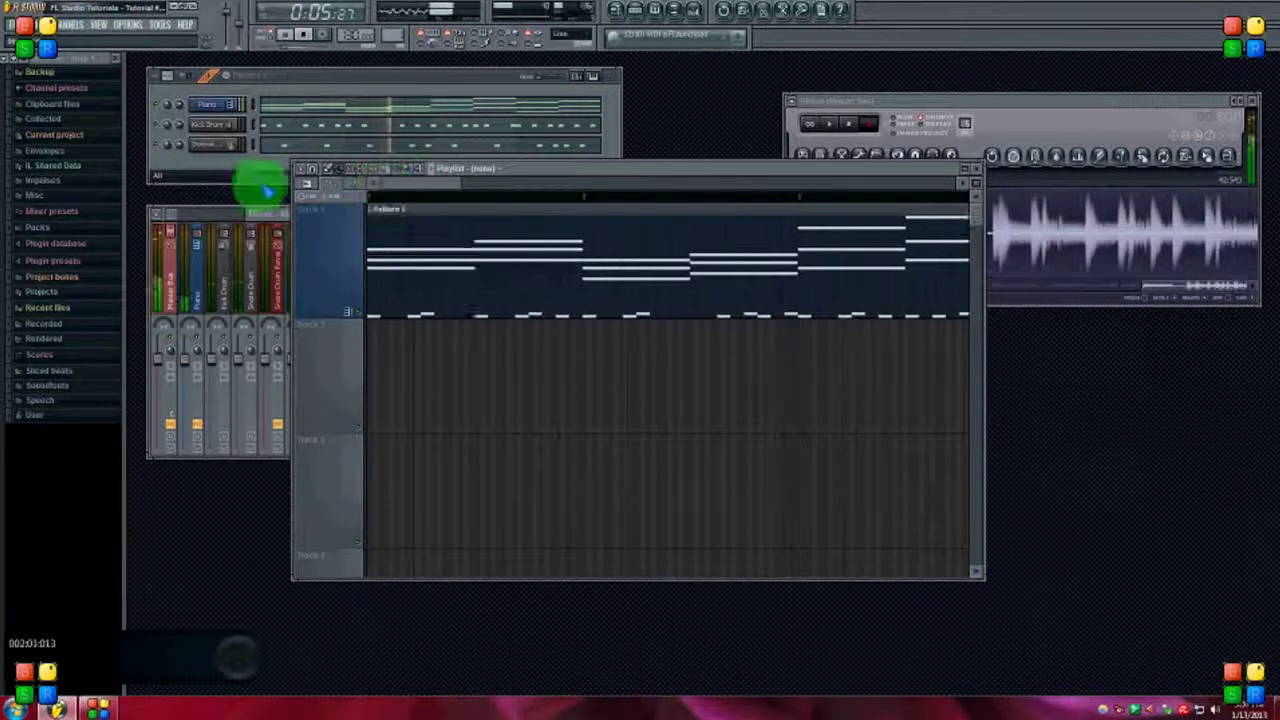
pyautogui.click(975, 168)
pyautogui.click(306, 36)
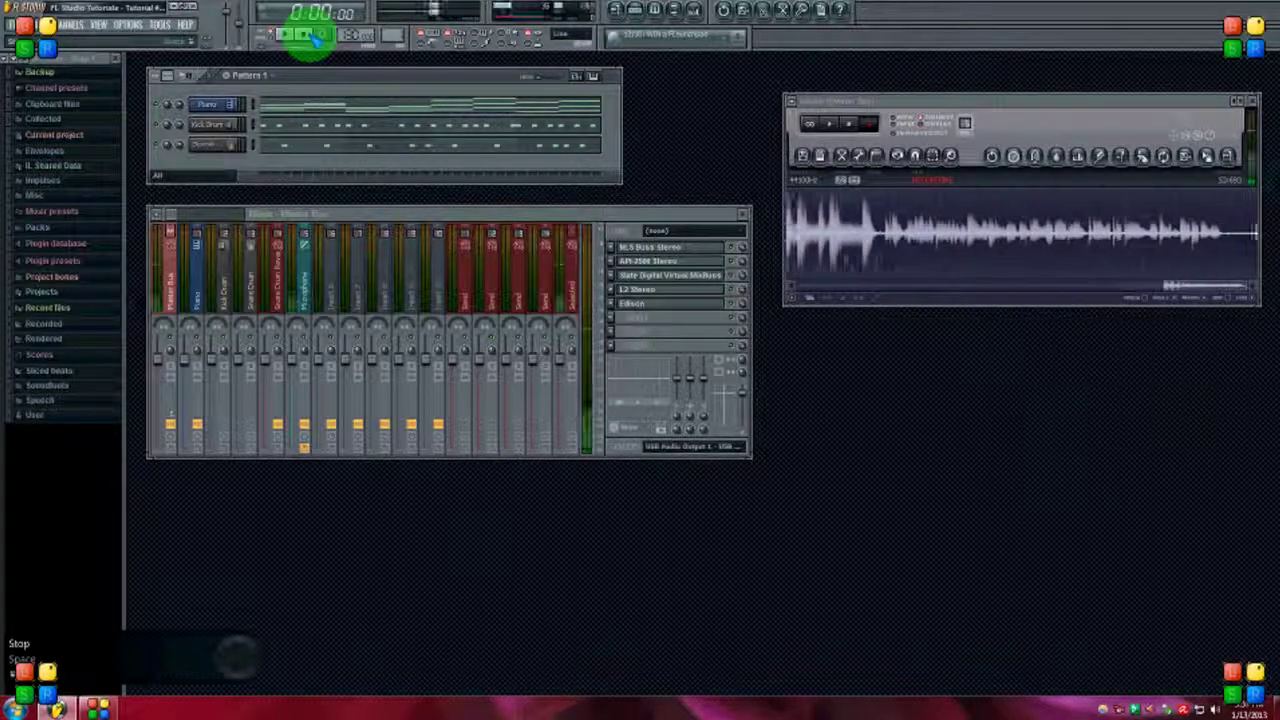
# Step: Select the Snare Drum mixer track, audition the beat and sidechain the track to Snare Drum Reverb Sidechain
pyautogui.click(255, 298)
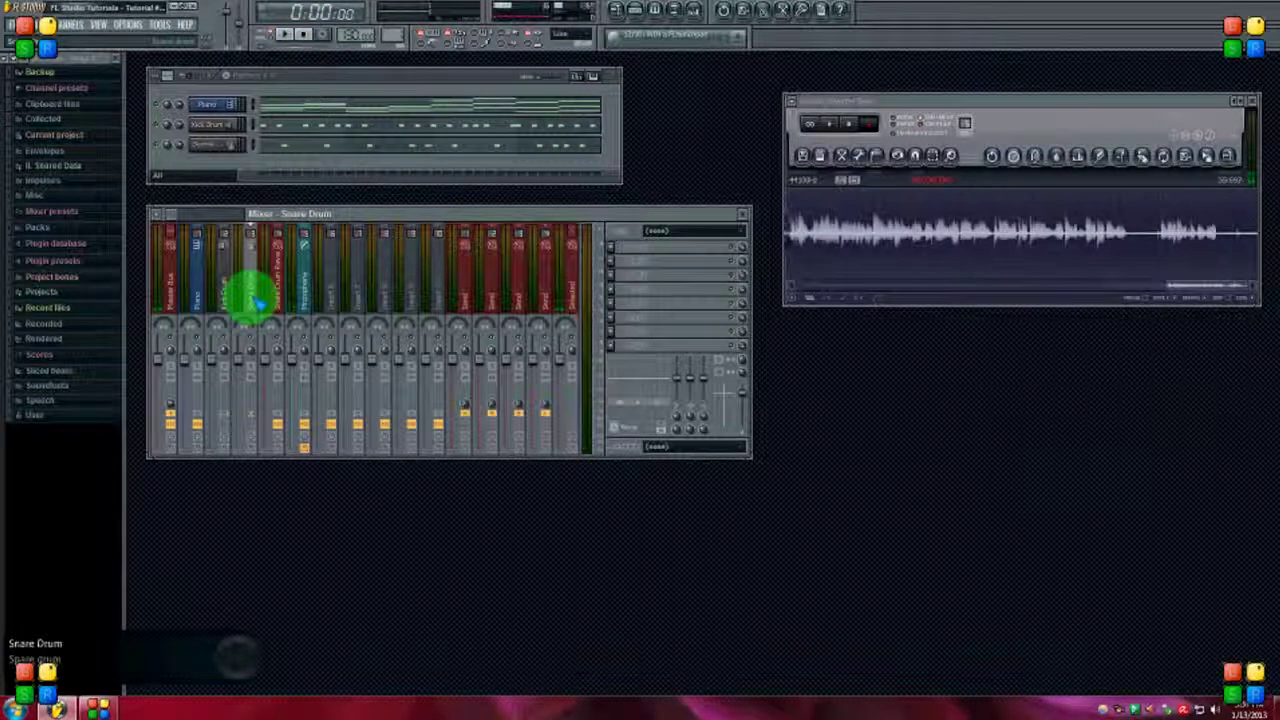
pyautogui.click(288, 36)
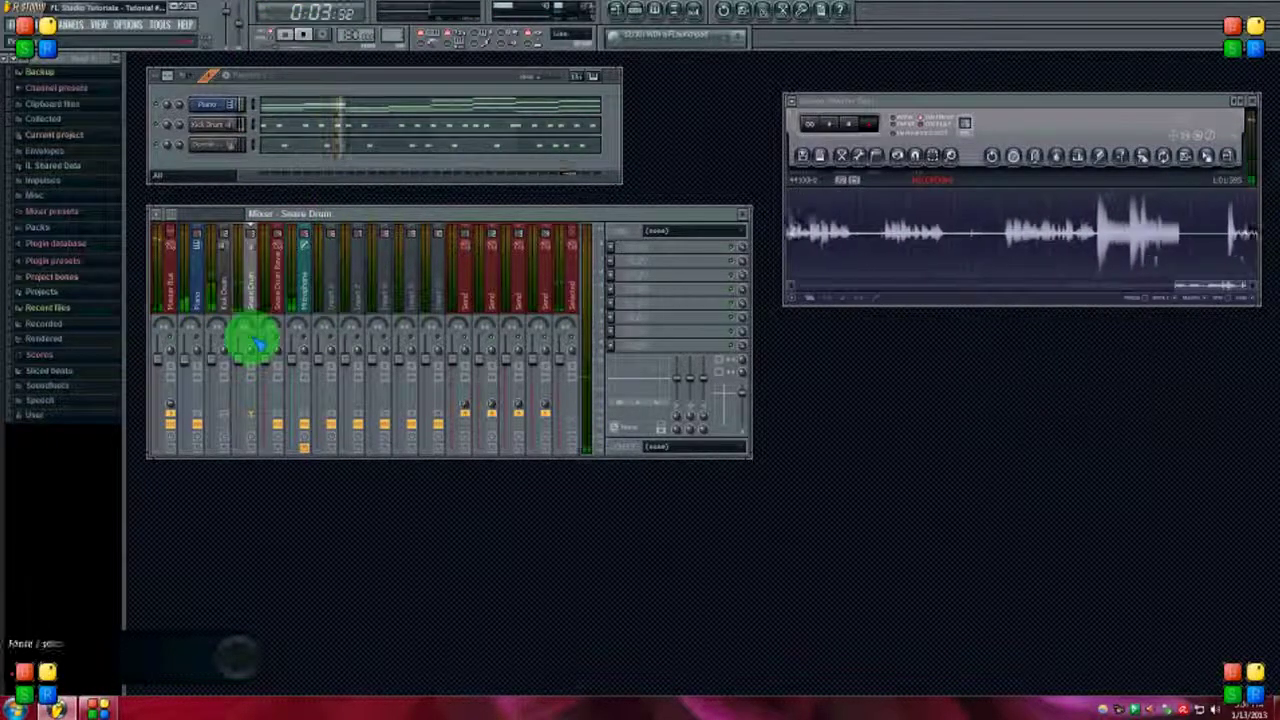
pyautogui.click(305, 36)
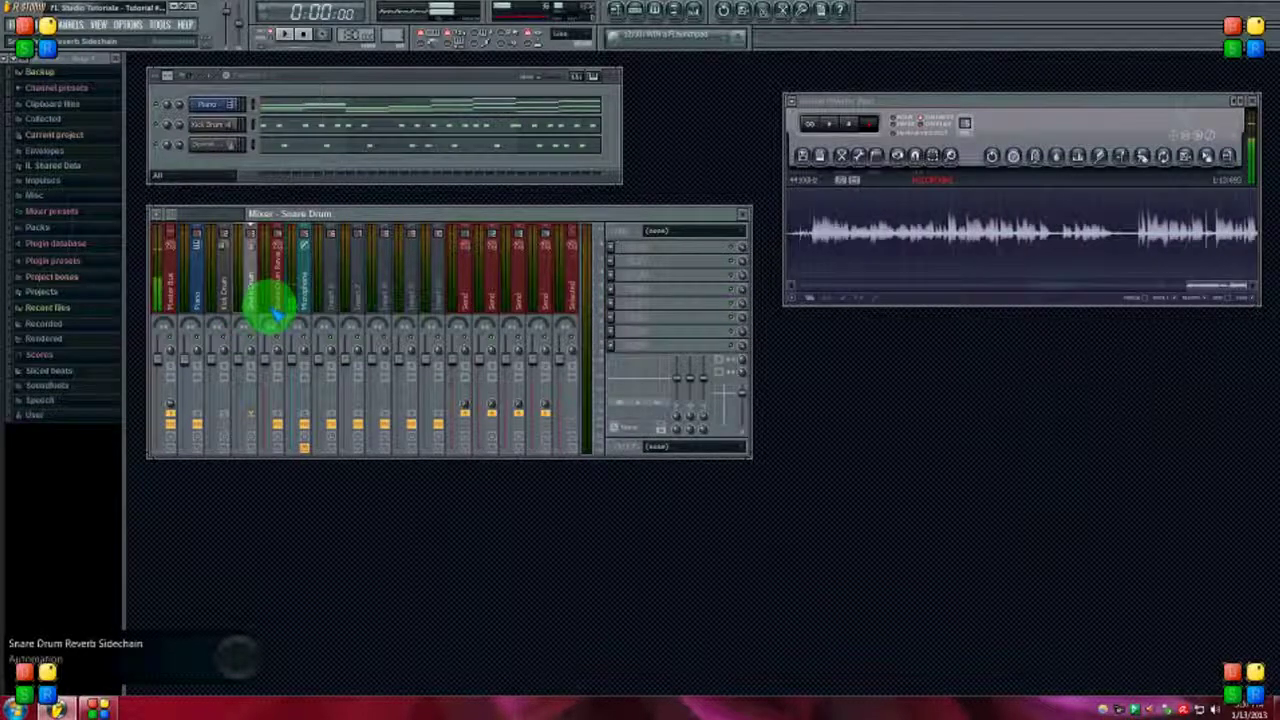
pyautogui.rightClick(277, 418)
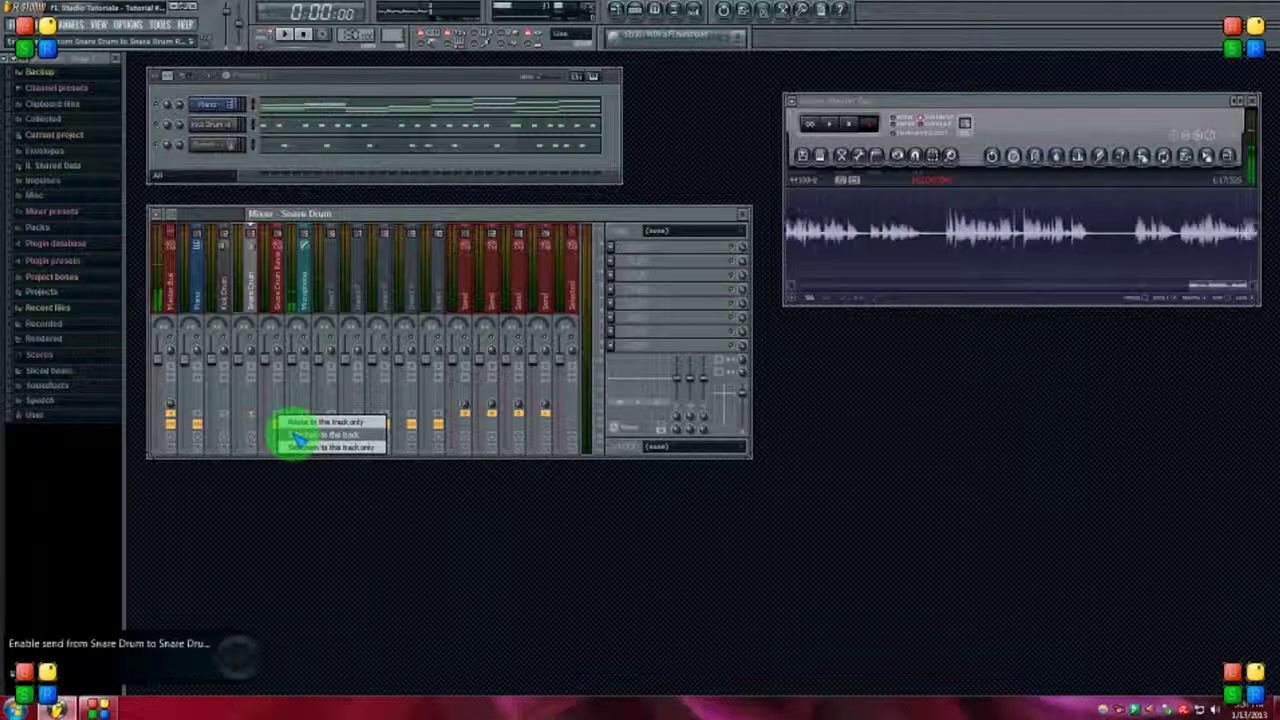
pyautogui.click(298, 436)
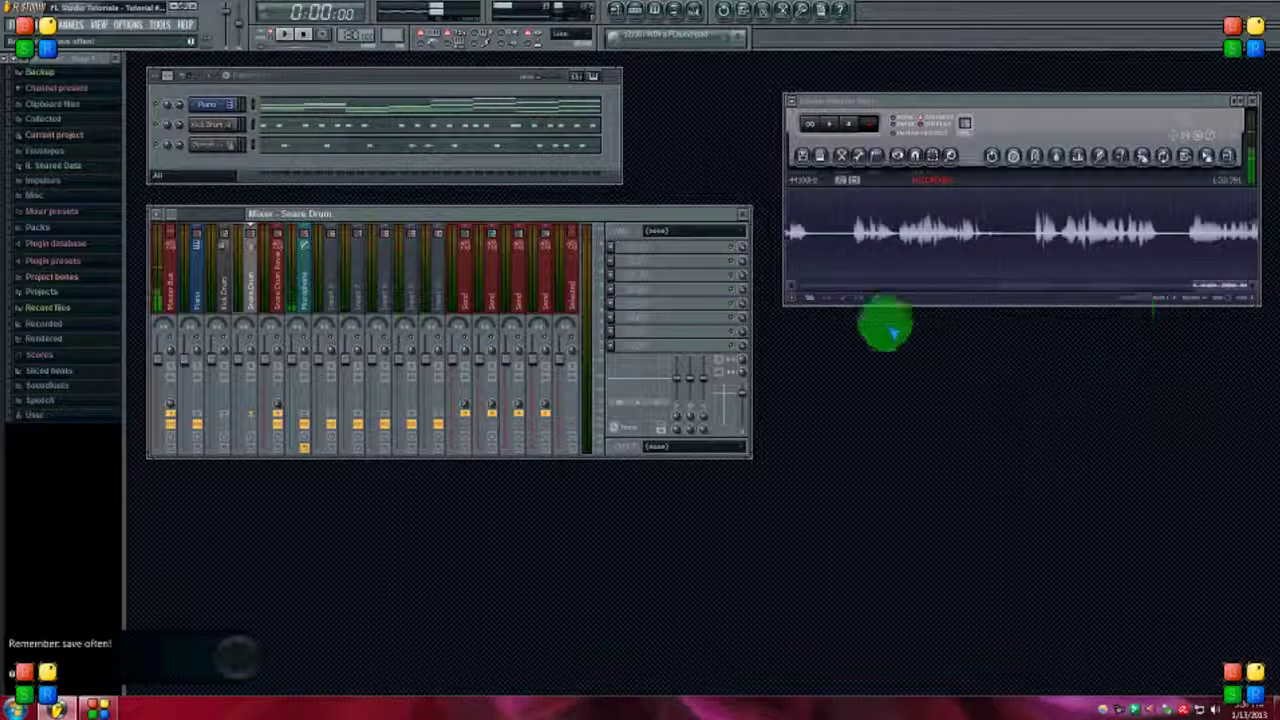
pyautogui.rightClick(281, 410)
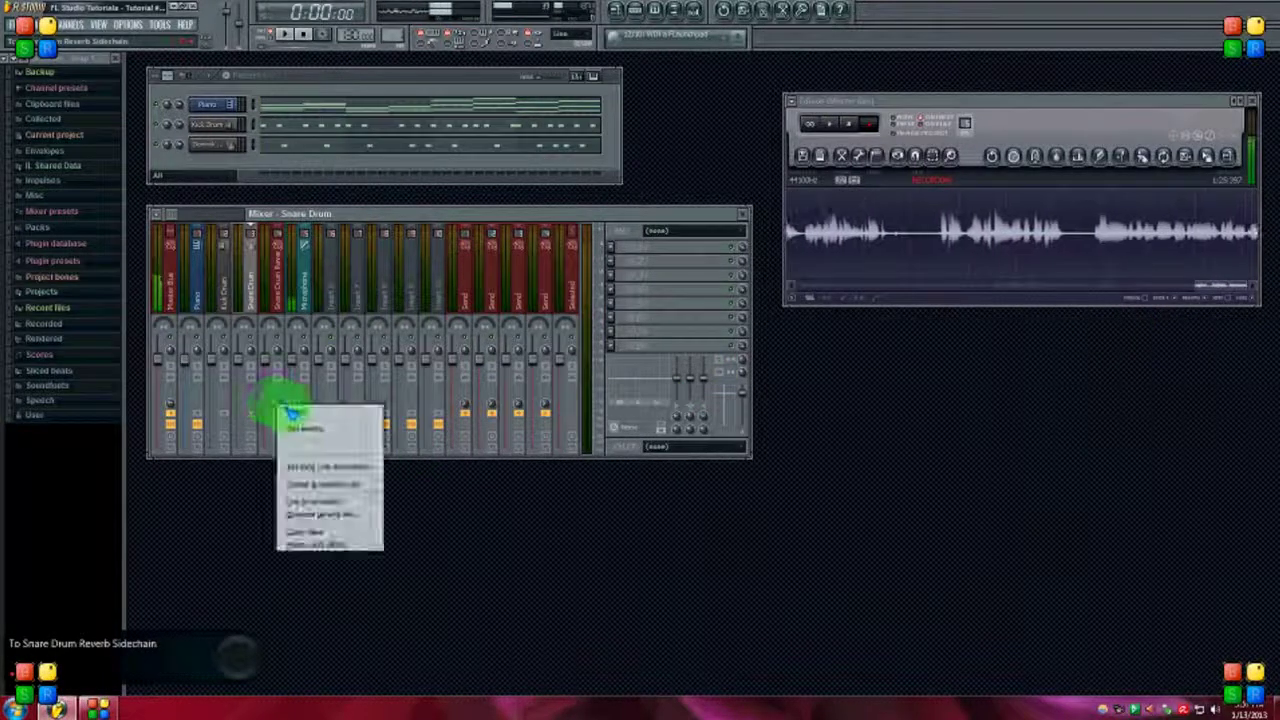
pyautogui.click(529, 466)
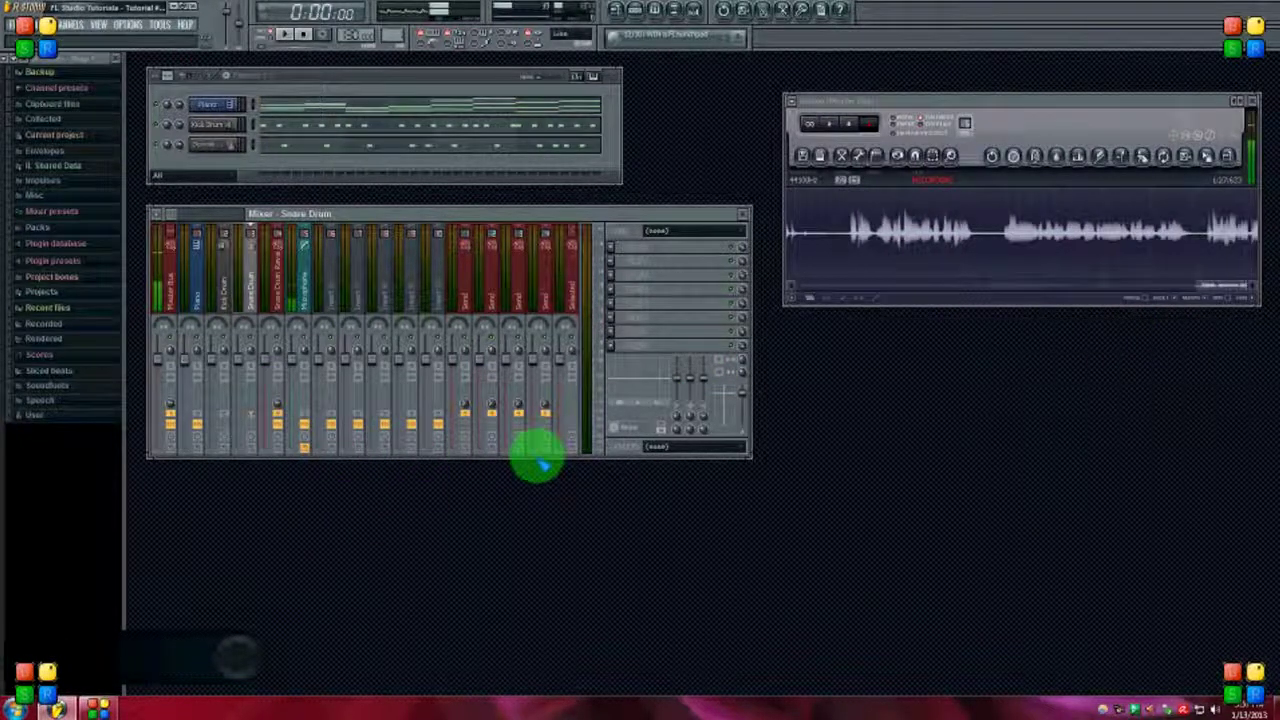
# Step: Inspect Fruity Parametric EQ 2 on the Snare Drum Reverb Sidechain track, close it and listen to the beat
pyautogui.click(283, 302)
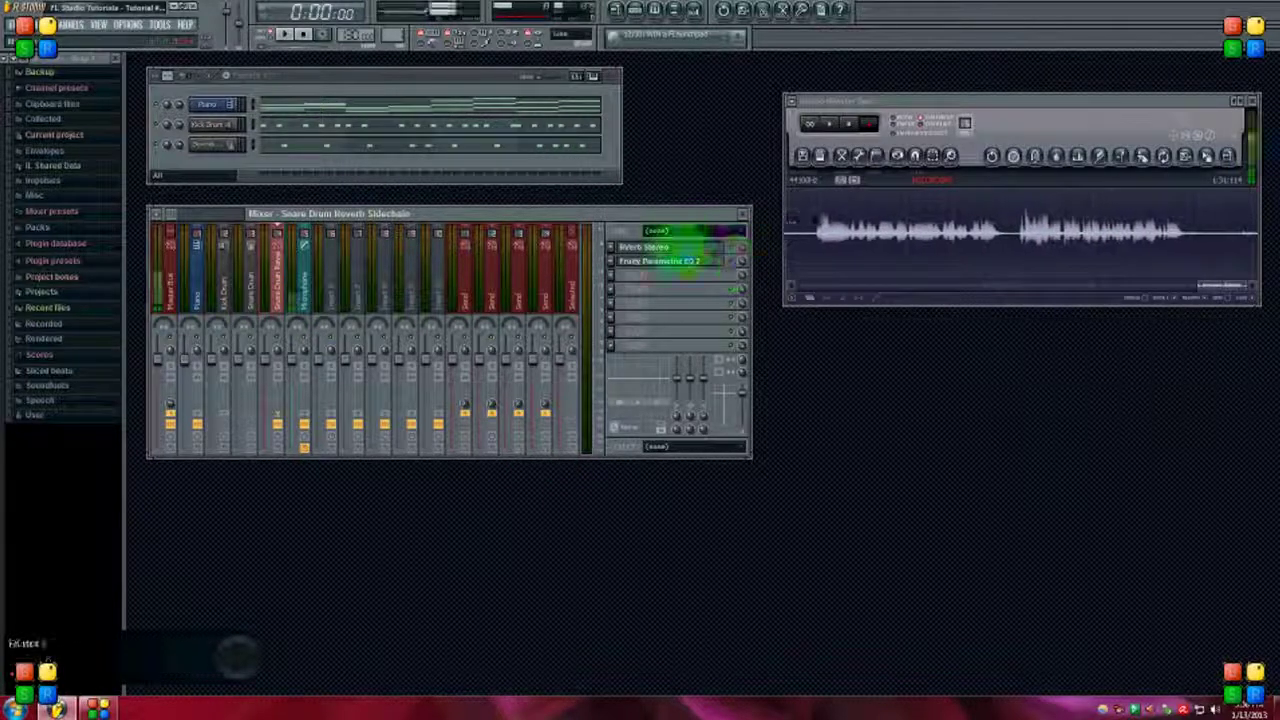
pyautogui.click(688, 262)
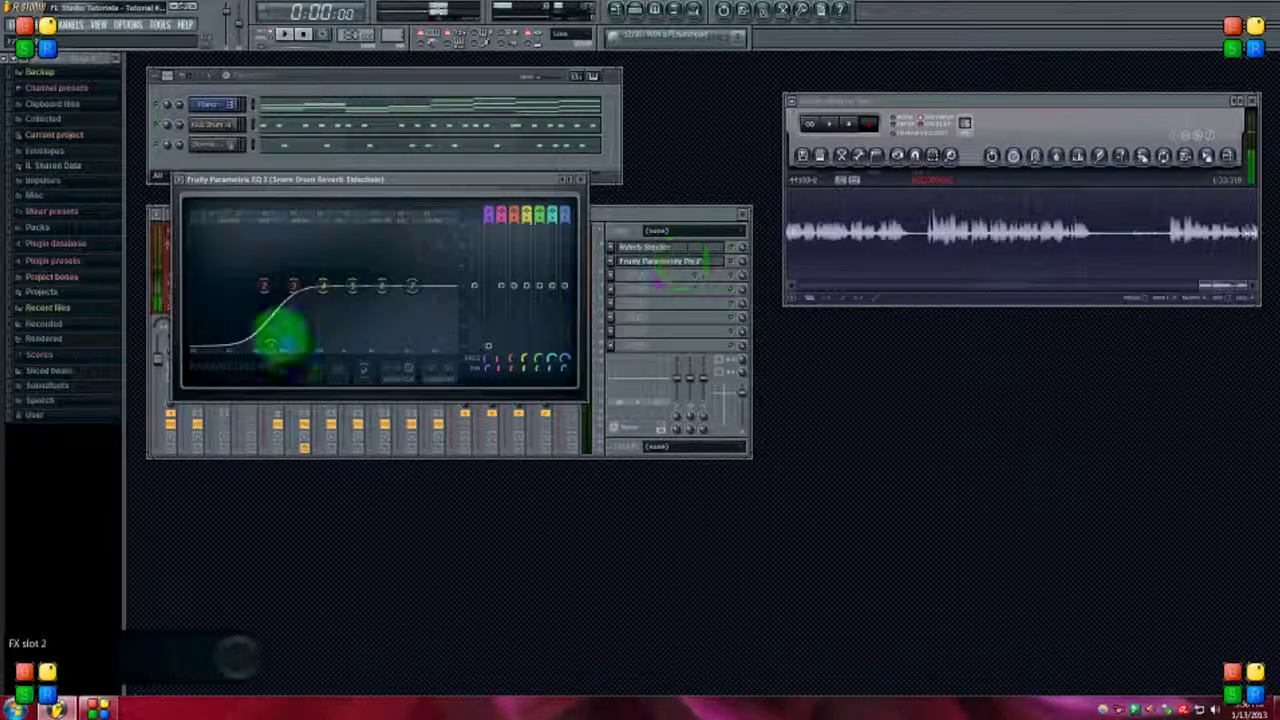
pyautogui.click(589, 181)
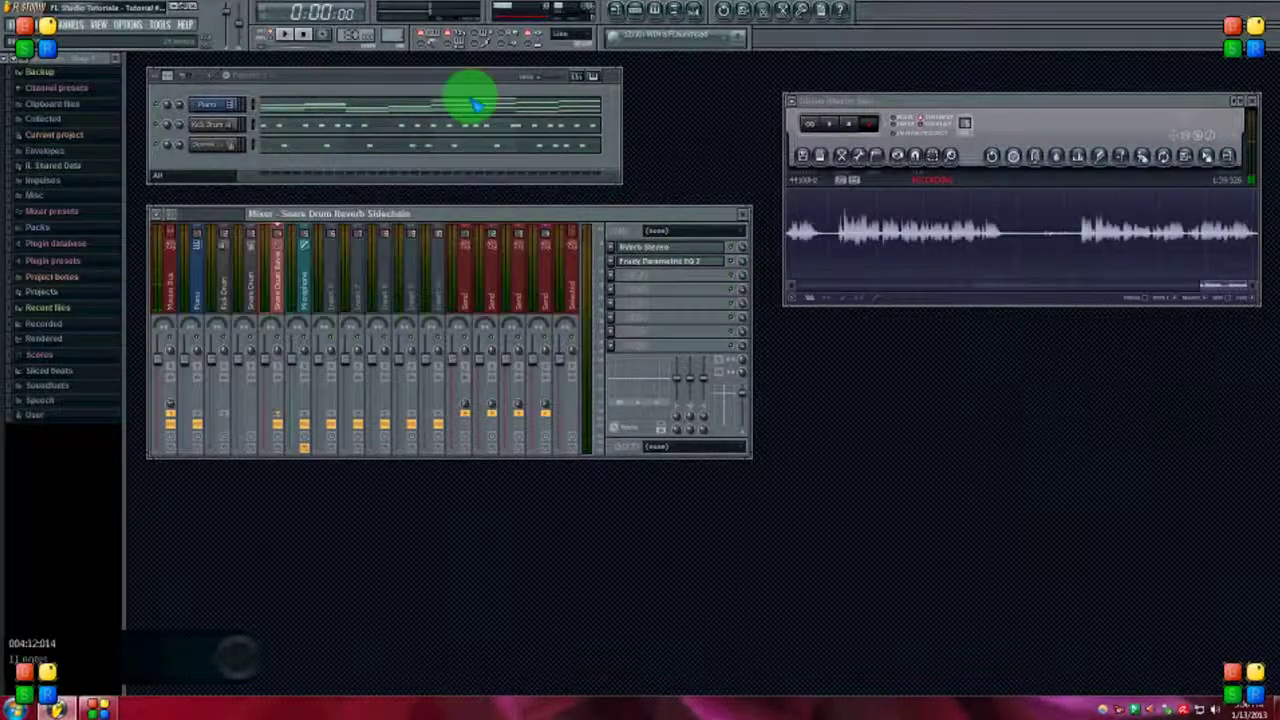
pyautogui.click(286, 34)
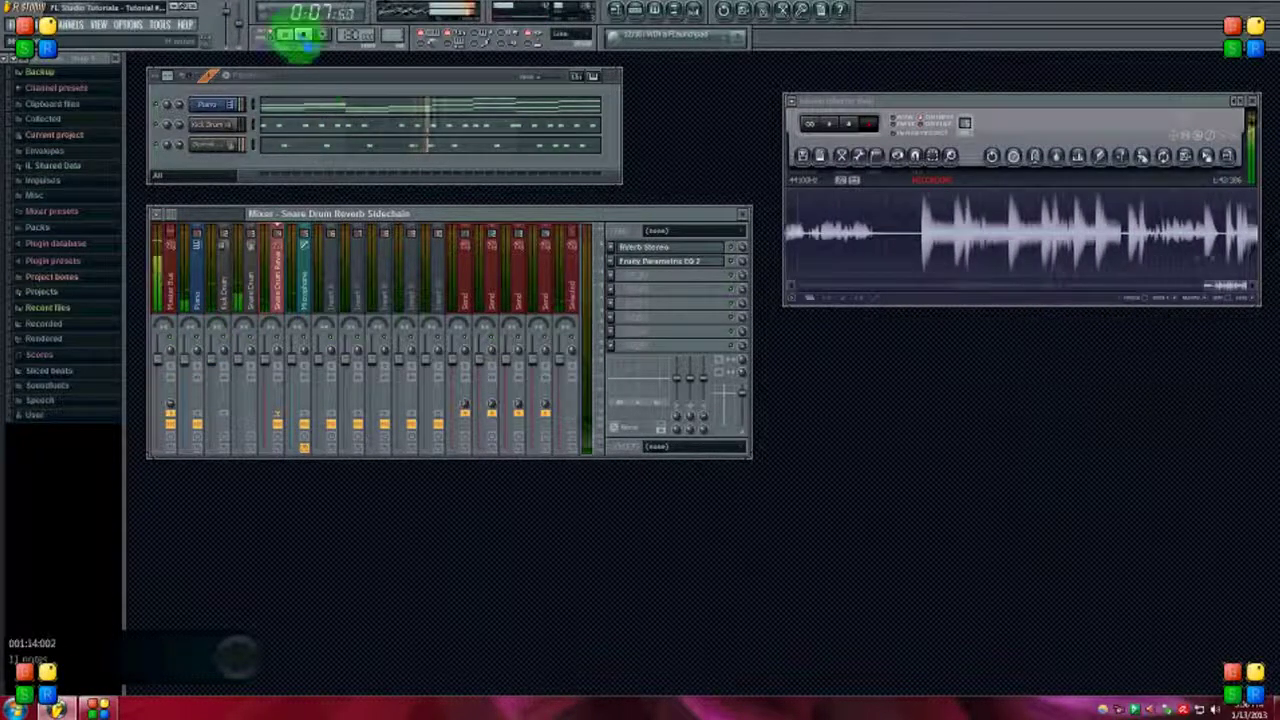
pyautogui.click(305, 36)
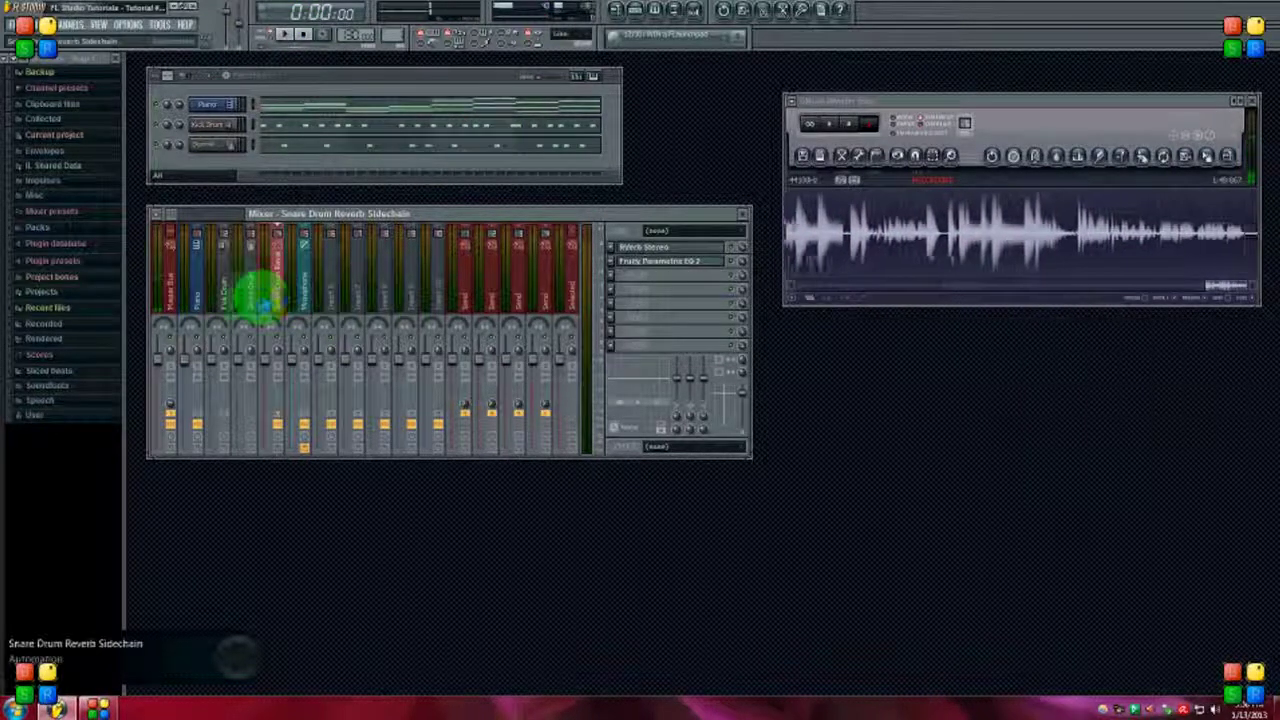
# Step: Create an automation clip for the Snare Drum track's send level to Snare Drum Reverb Sidechain and open its channel settings
pyautogui.click(256, 290)
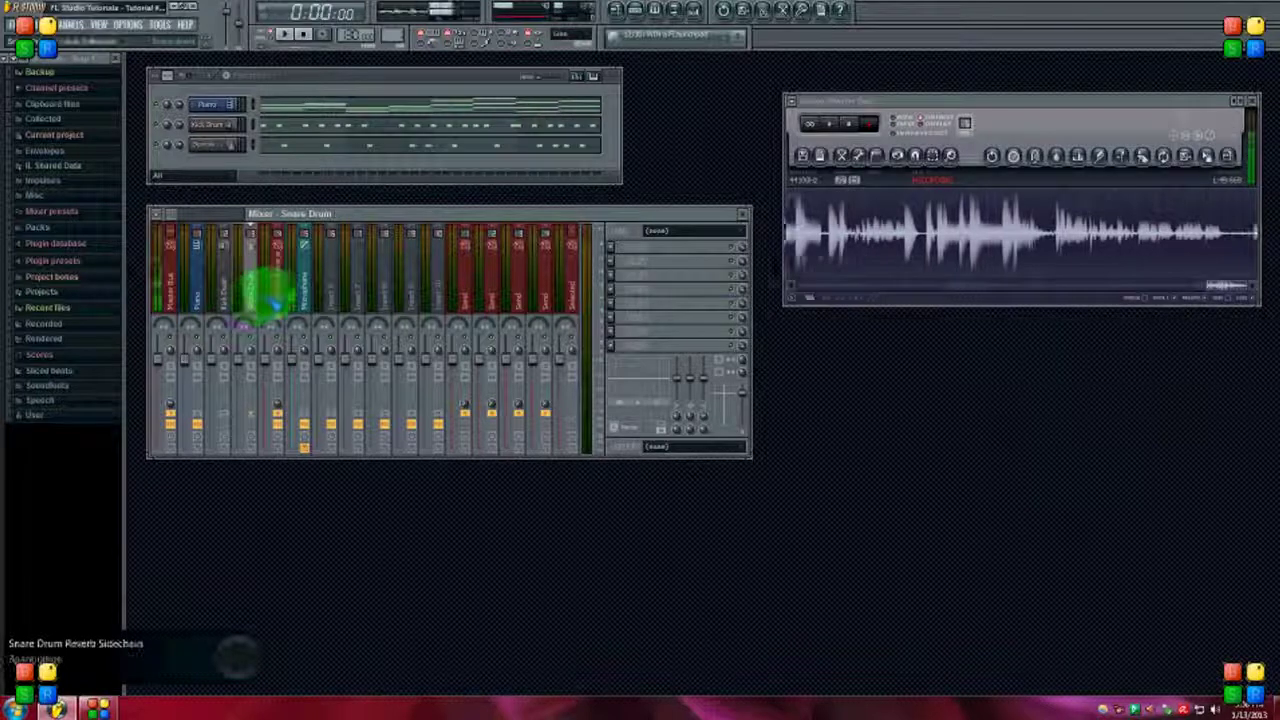
pyautogui.rightClick(281, 413)
pyautogui.click(322, 487)
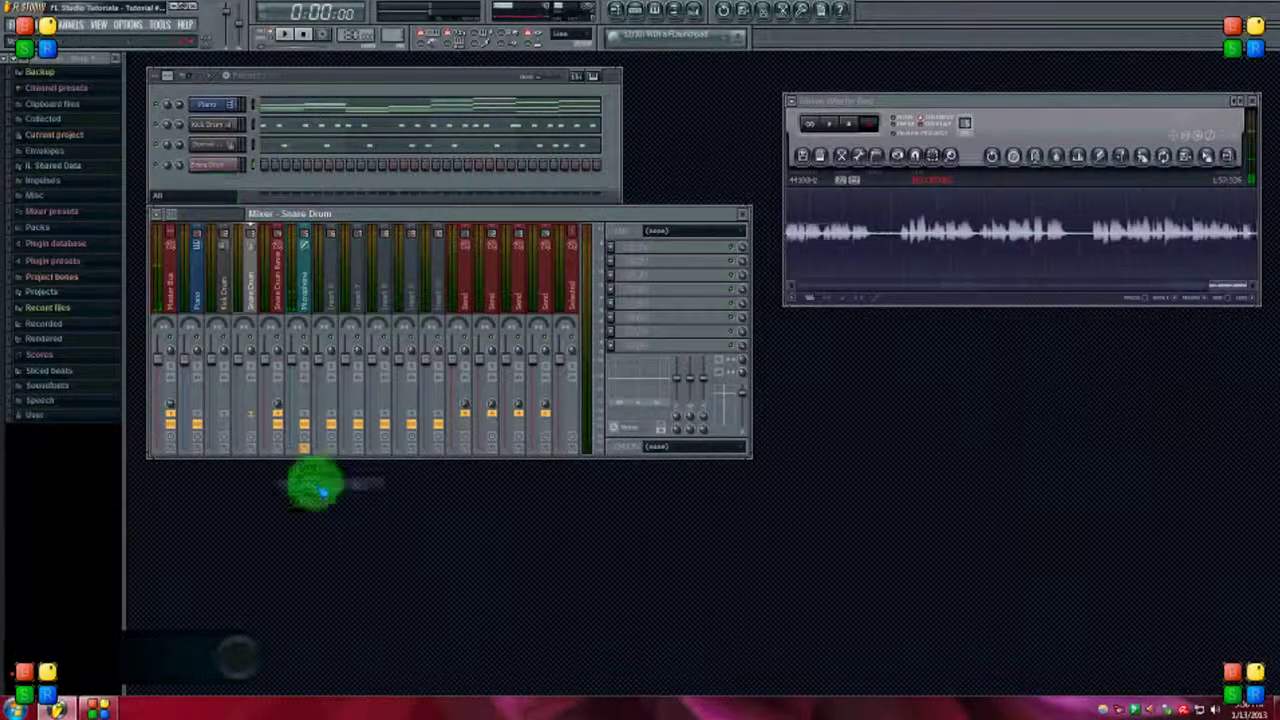
pyautogui.click(219, 170)
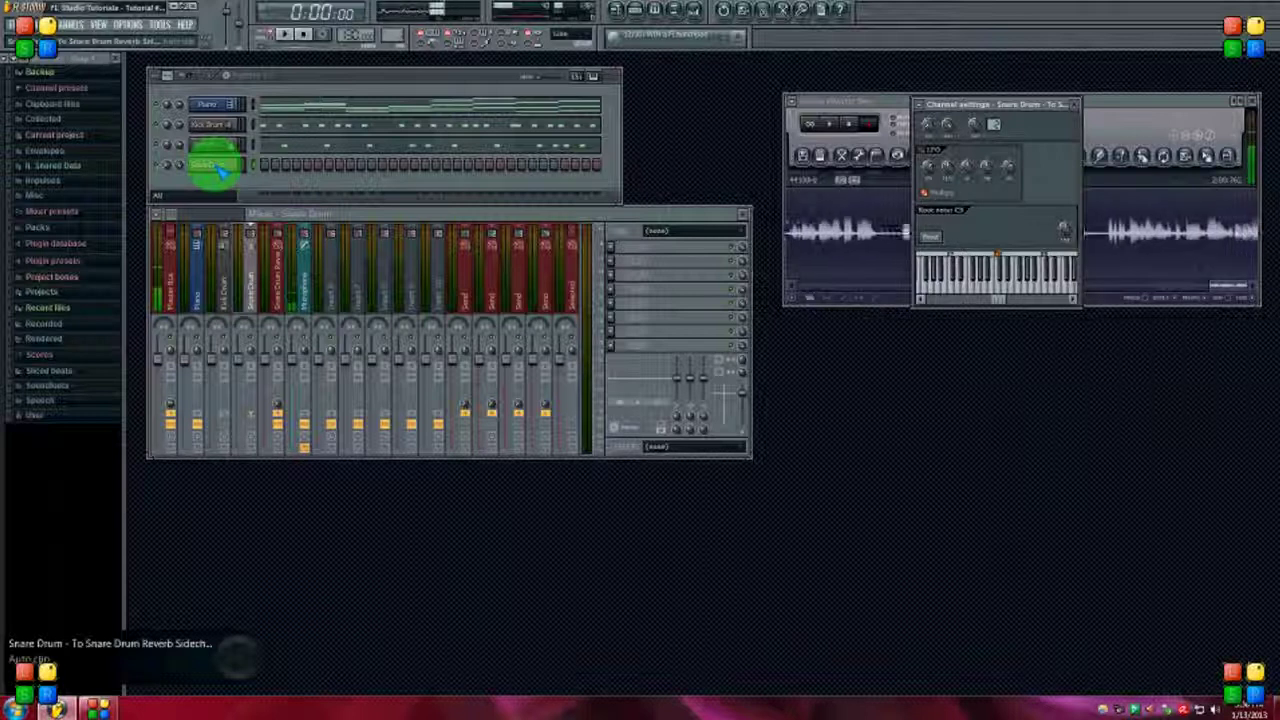
# Step: Open the playlist, find the snare hit late in bar 2 and raise the send automation there in a square block from about 002:25
pyautogui.click(98, 24)
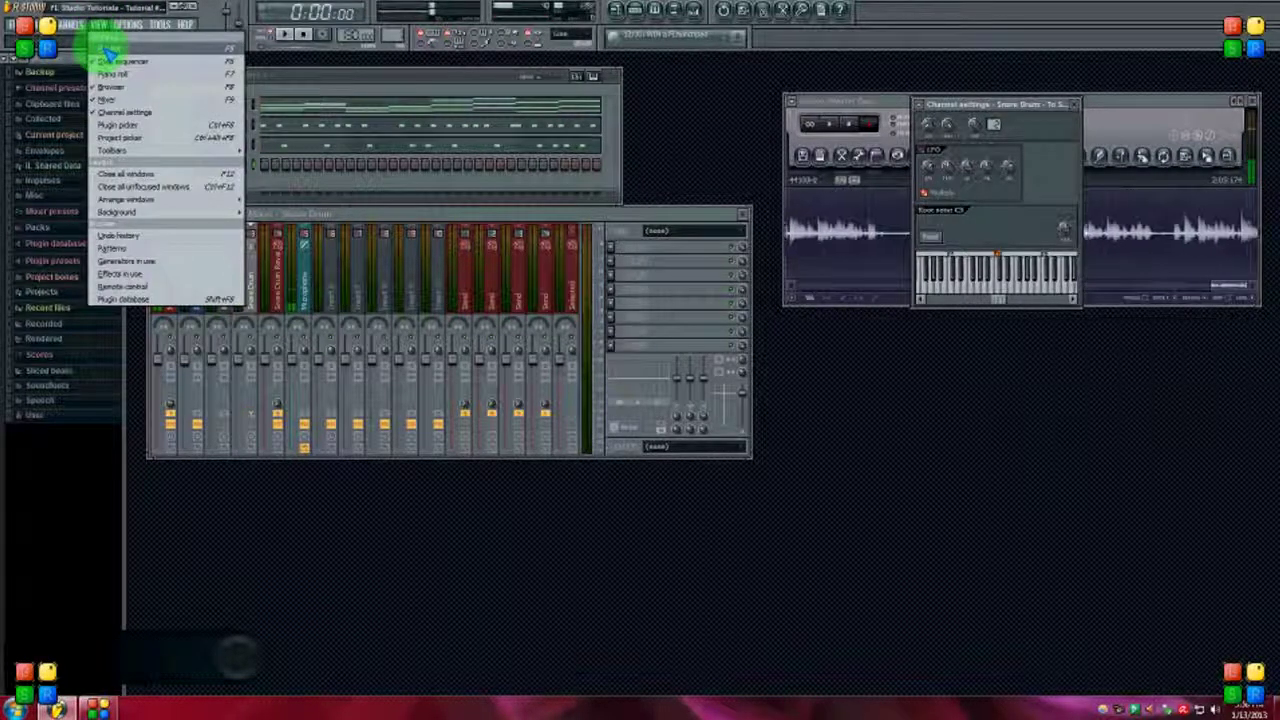
pyautogui.click(108, 52)
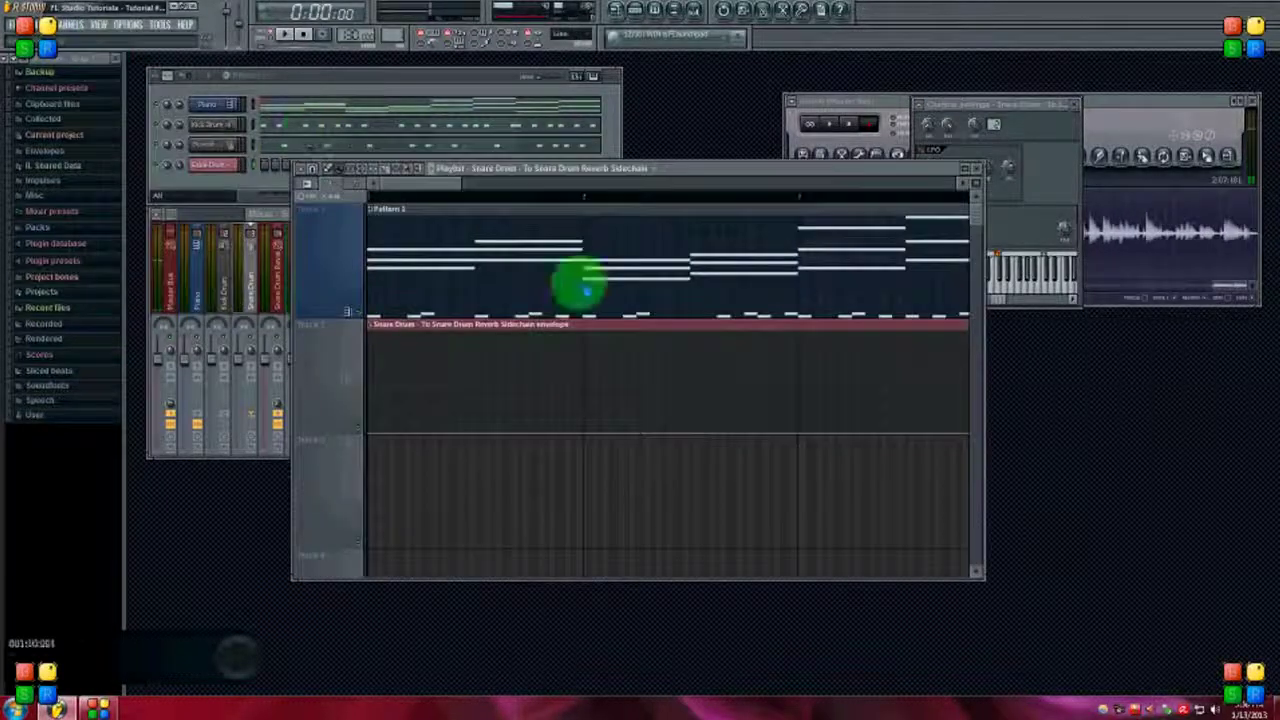
pyautogui.scroll(-2, 530, 197)
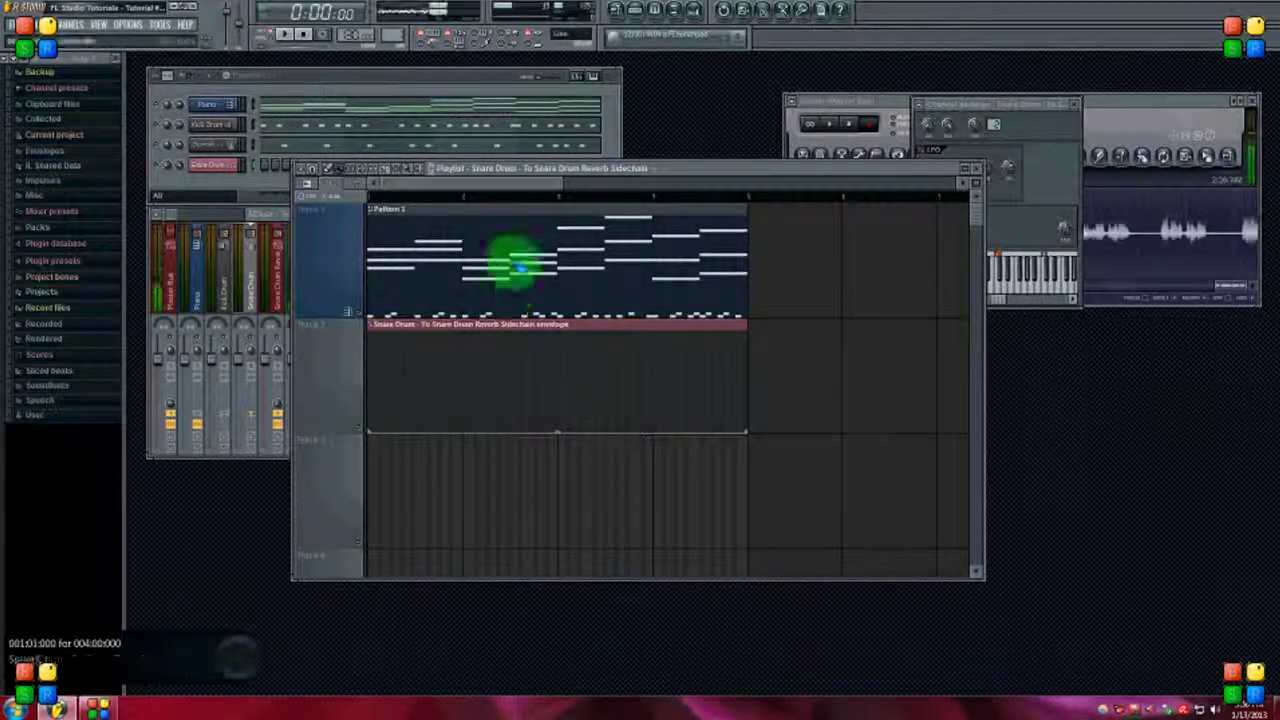
pyautogui.moveTo(557, 189); pyautogui.dragTo(568, 430)
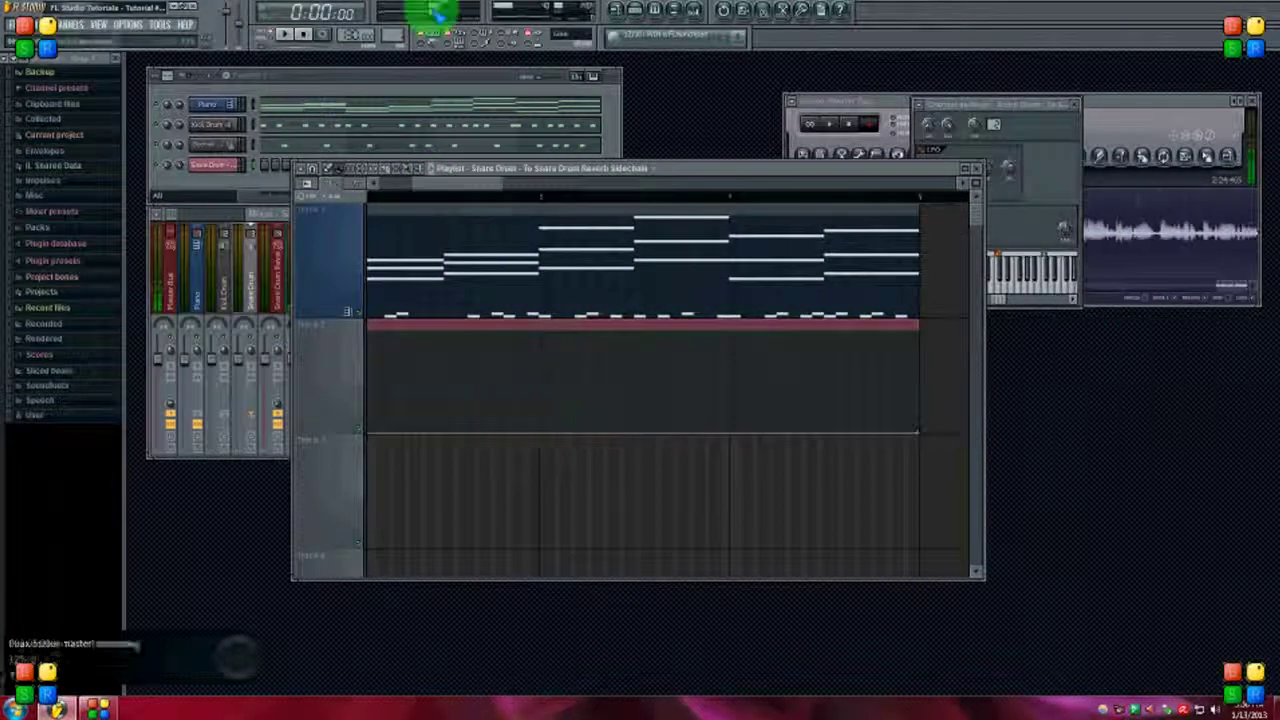
pyautogui.click(300, 35)
pyautogui.moveTo(414, 171); pyautogui.dragTo(440, 172)
pyautogui.click(286, 32)
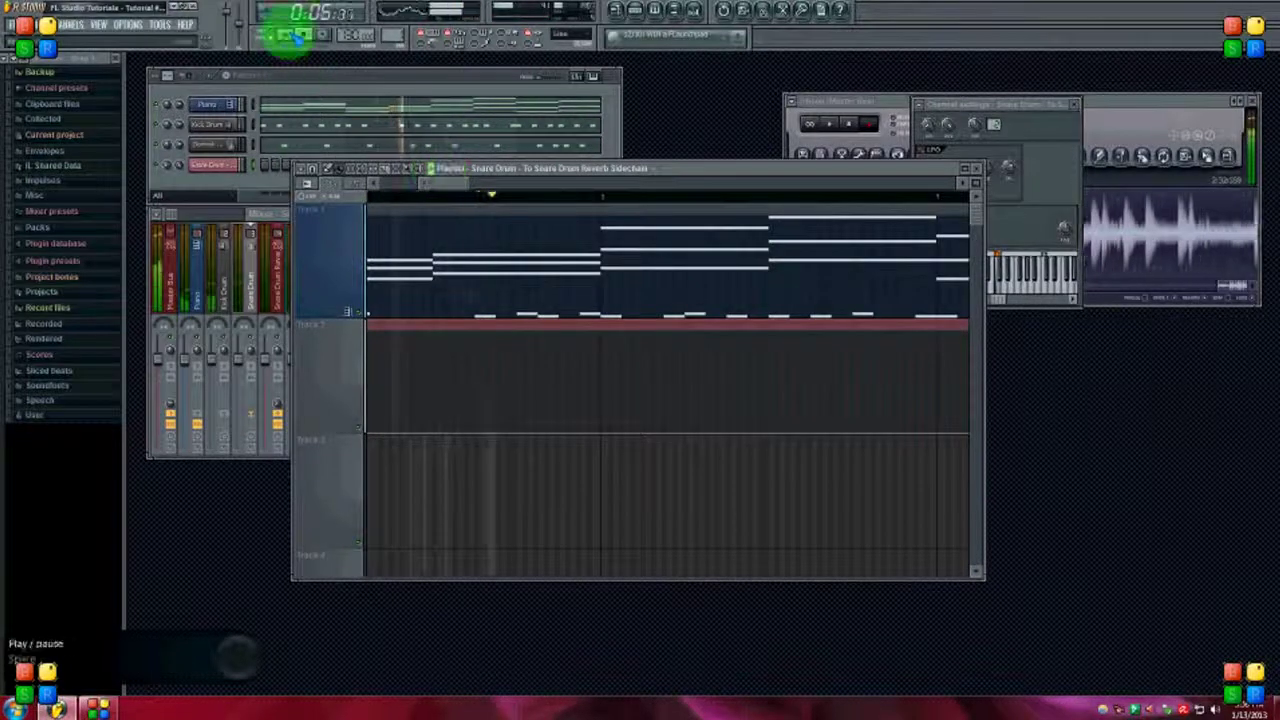
pyautogui.moveTo(531, 349)
pyautogui.mouseDown()
pyautogui.moveTo(548, 316)
pyautogui.moveTo(531, 437)
pyautogui.moveTo(540, 430)
pyautogui.moveTo(524, 445)
pyautogui.mouseUp()
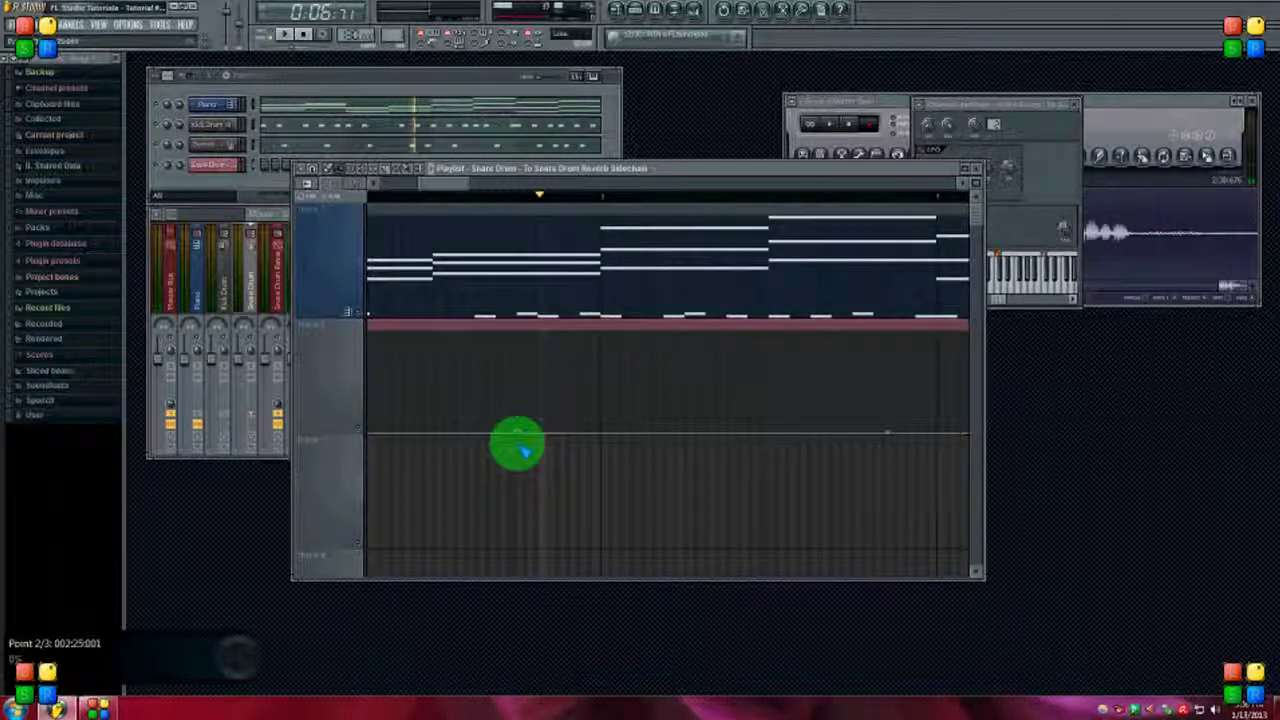
pyautogui.moveTo(524, 450); pyautogui.dragTo(572, 356)
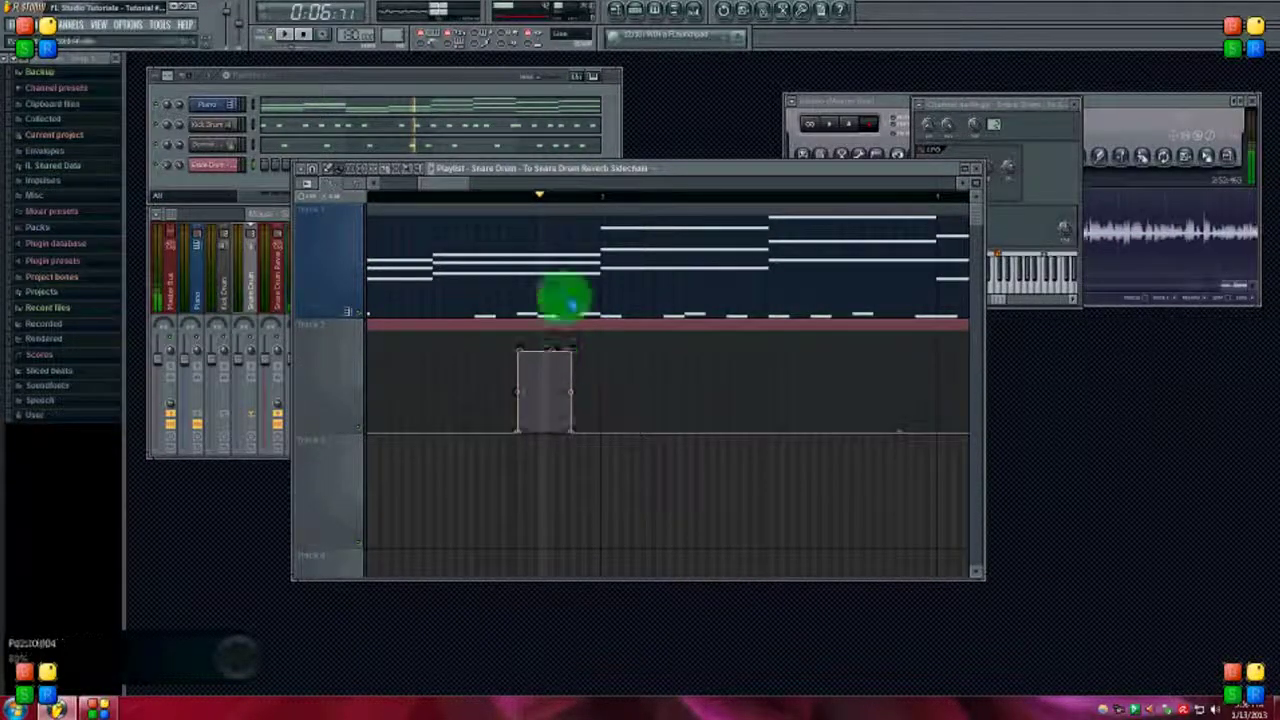
# Step: Raise the send automation from 004:25 at about 82%, extend it to about 005:06 at 80%, and close the playlist
pyautogui.moveTo(396, 206); pyautogui.dragTo(803, 443)
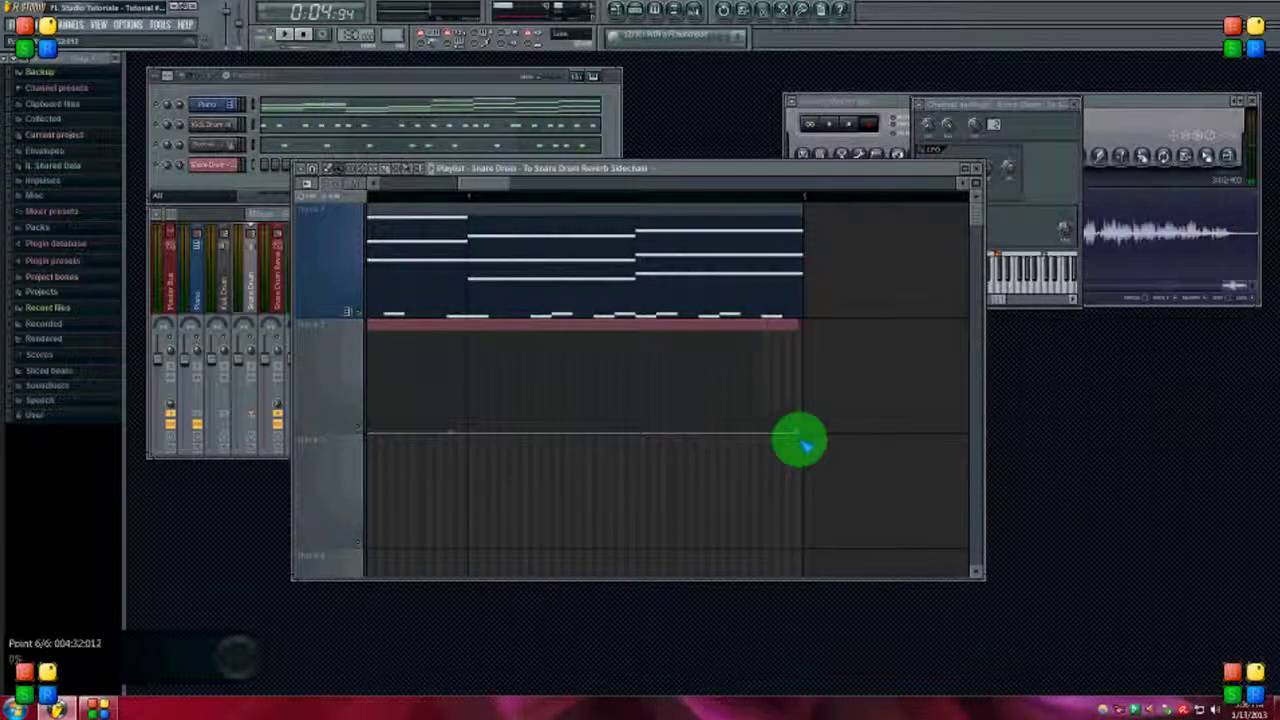
pyautogui.click(457, 189)
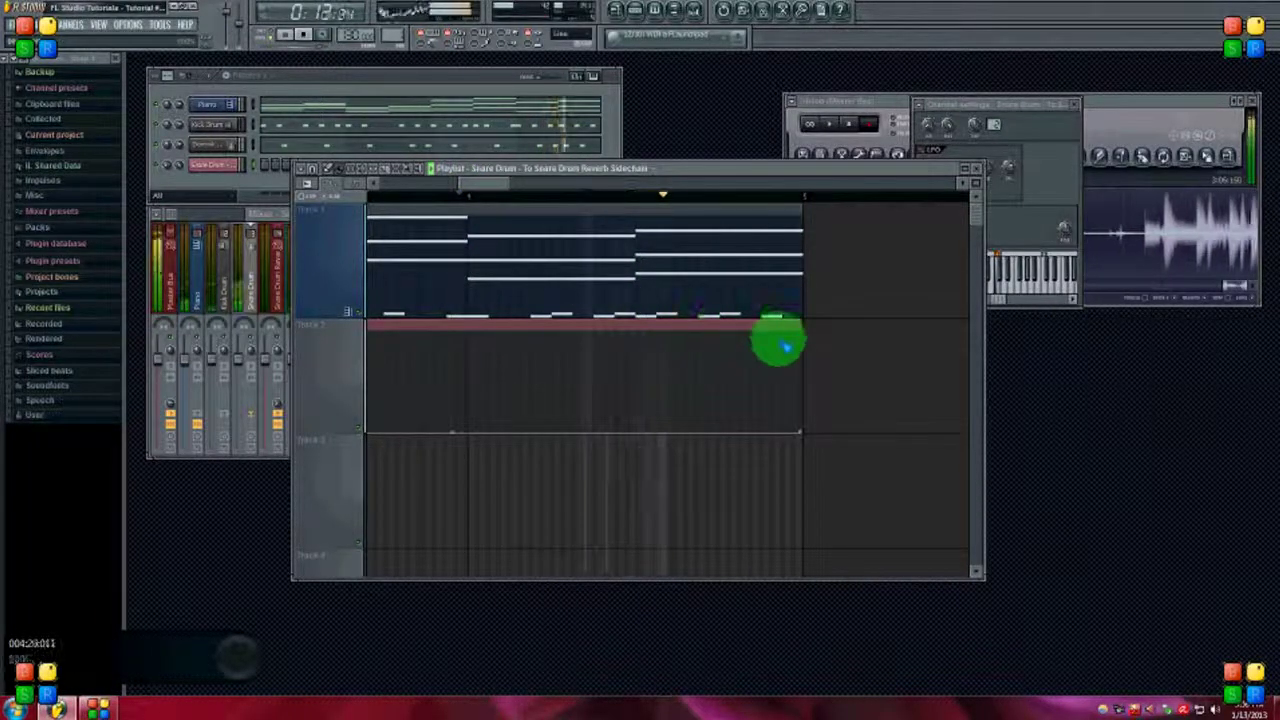
pyautogui.moveTo(742, 400); pyautogui.dragTo(719, 352)
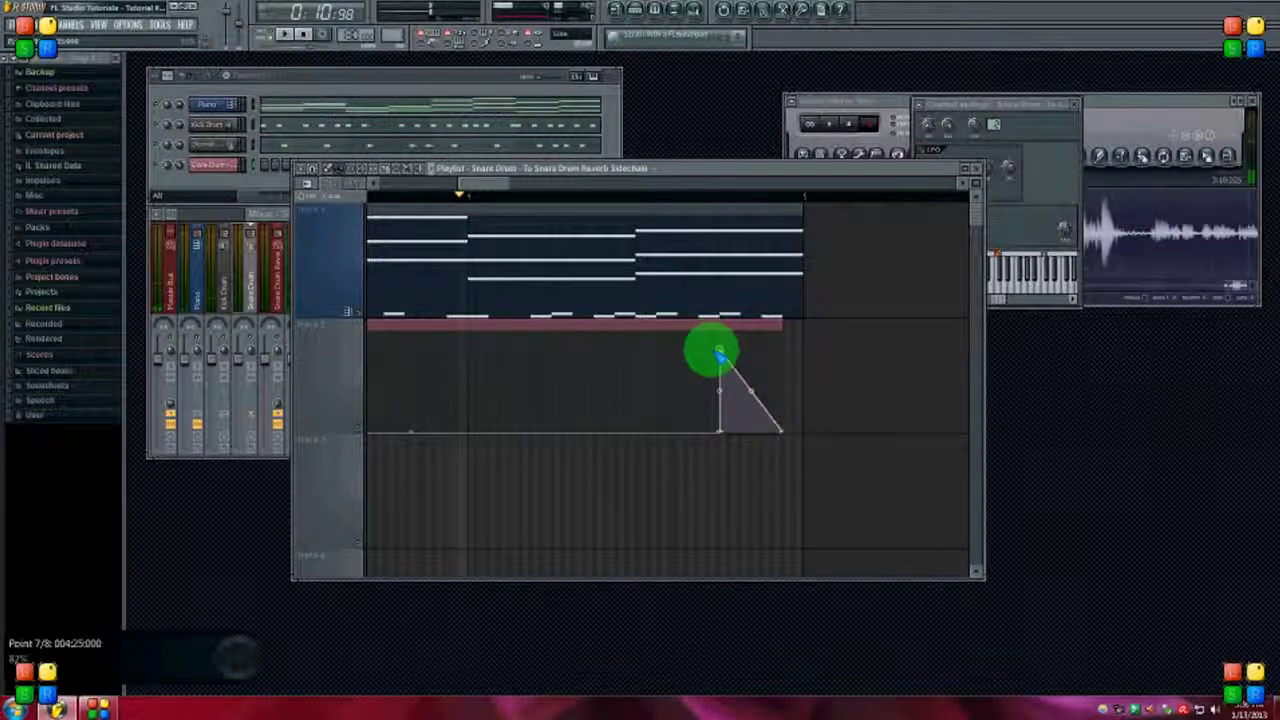
pyautogui.moveTo(788, 436); pyautogui.dragTo(797, 355)
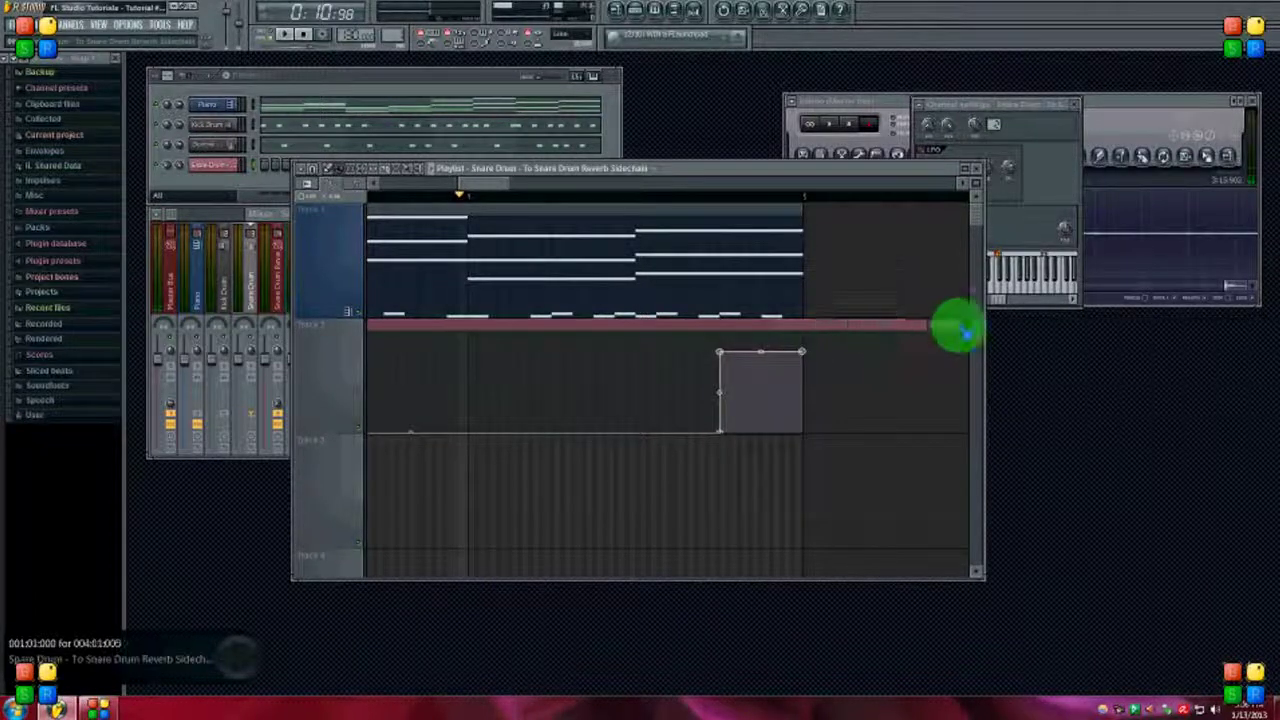
pyautogui.moveTo(853, 358); pyautogui.dragTo(867, 356)
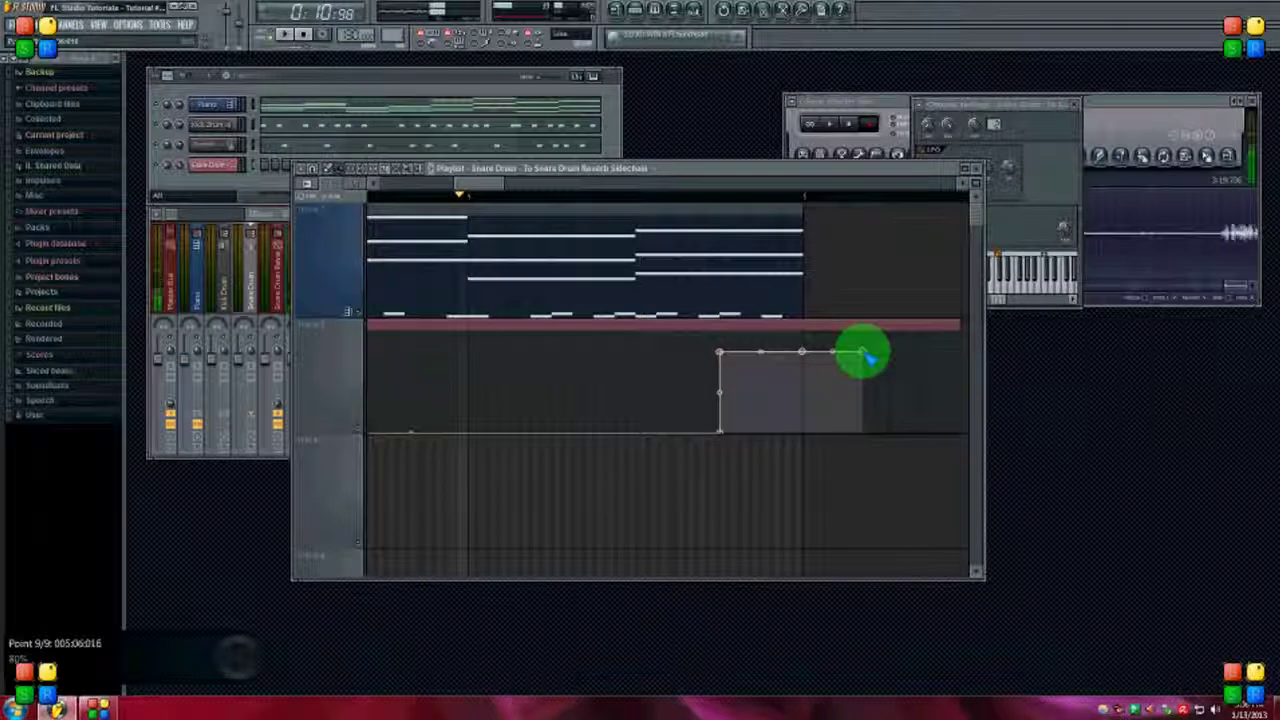
pyautogui.click(976, 168)
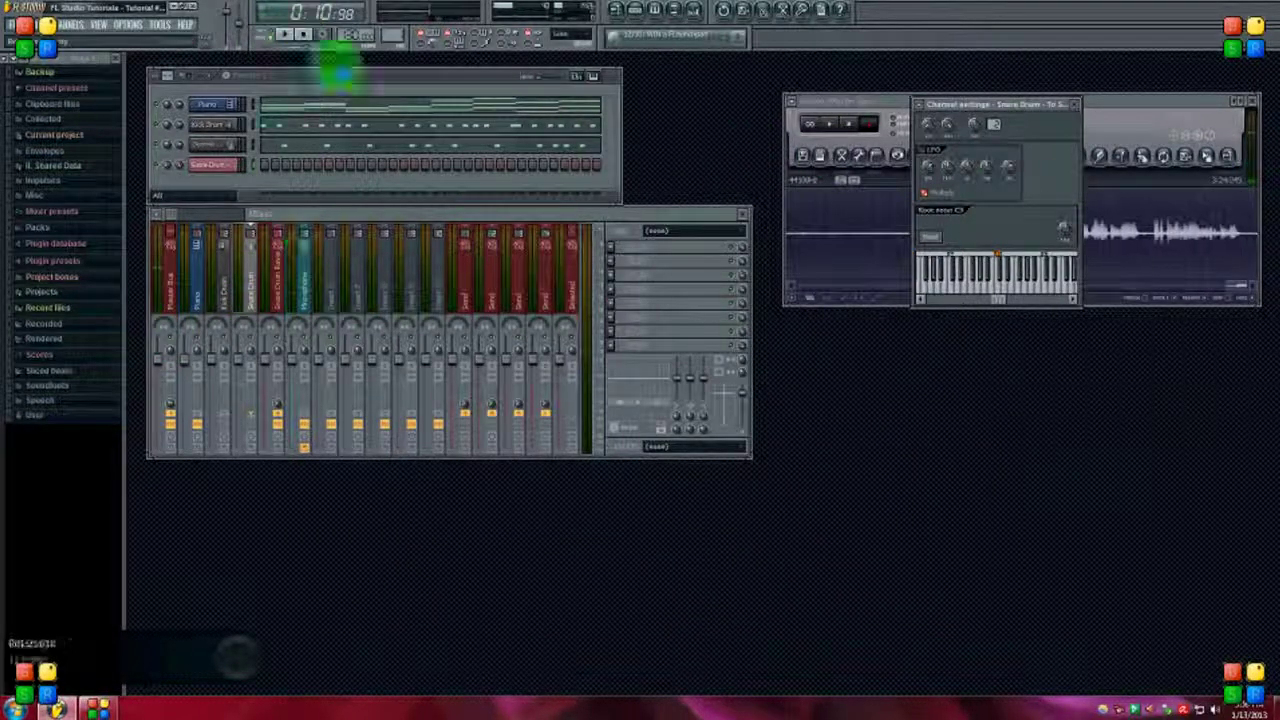
# Step: Play the song from the start and lower the Piano track's volume in the mixer
pyautogui.click(286, 34)
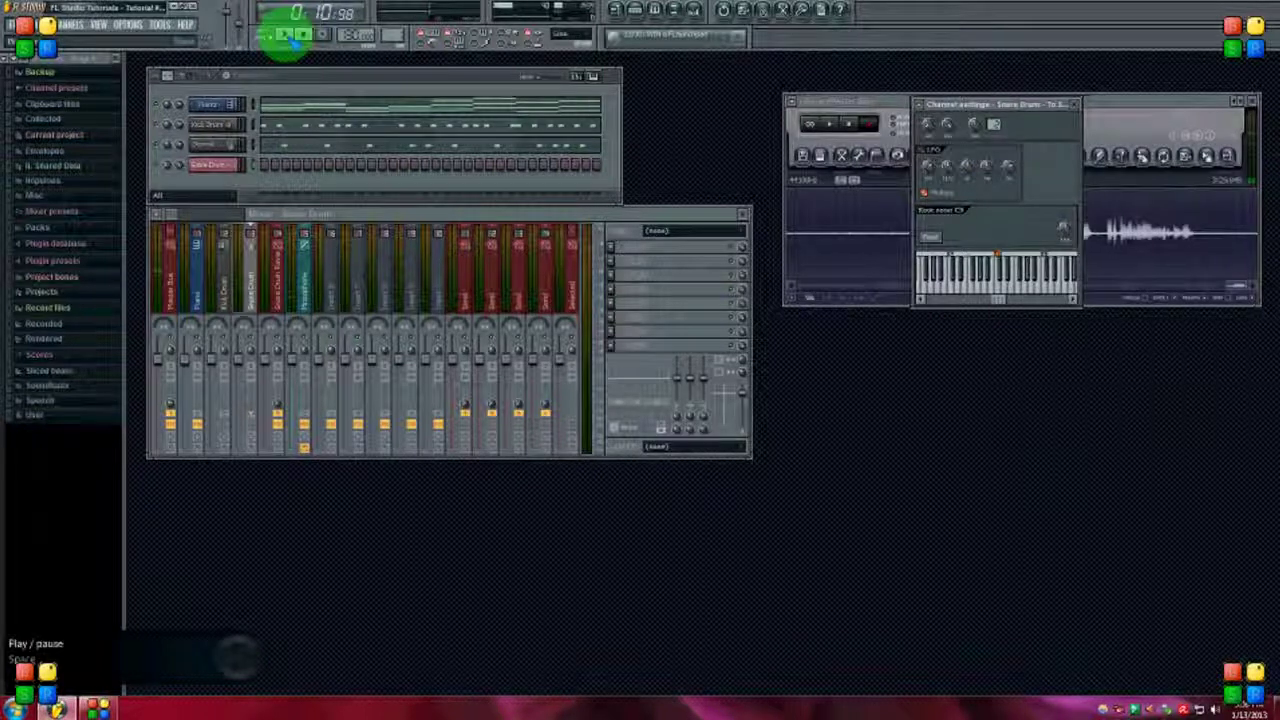
pyautogui.click(186, 358)
pyautogui.click(286, 36)
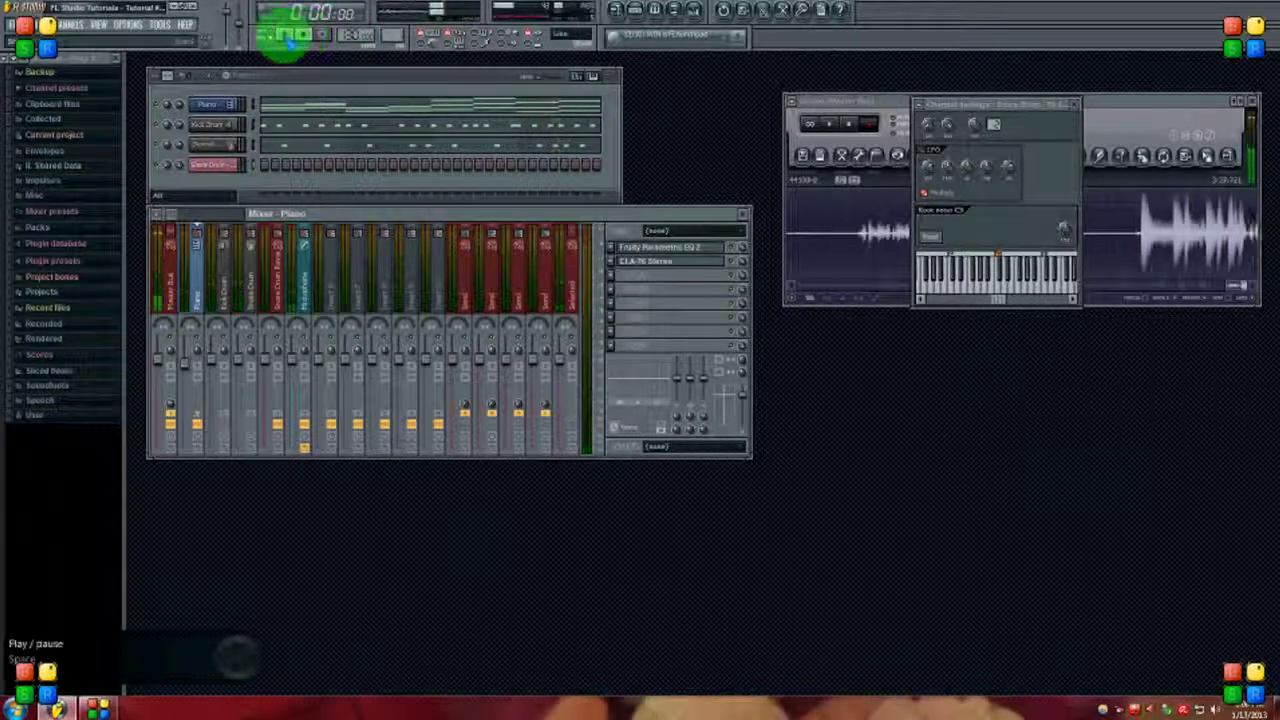
pyautogui.click(286, 36)
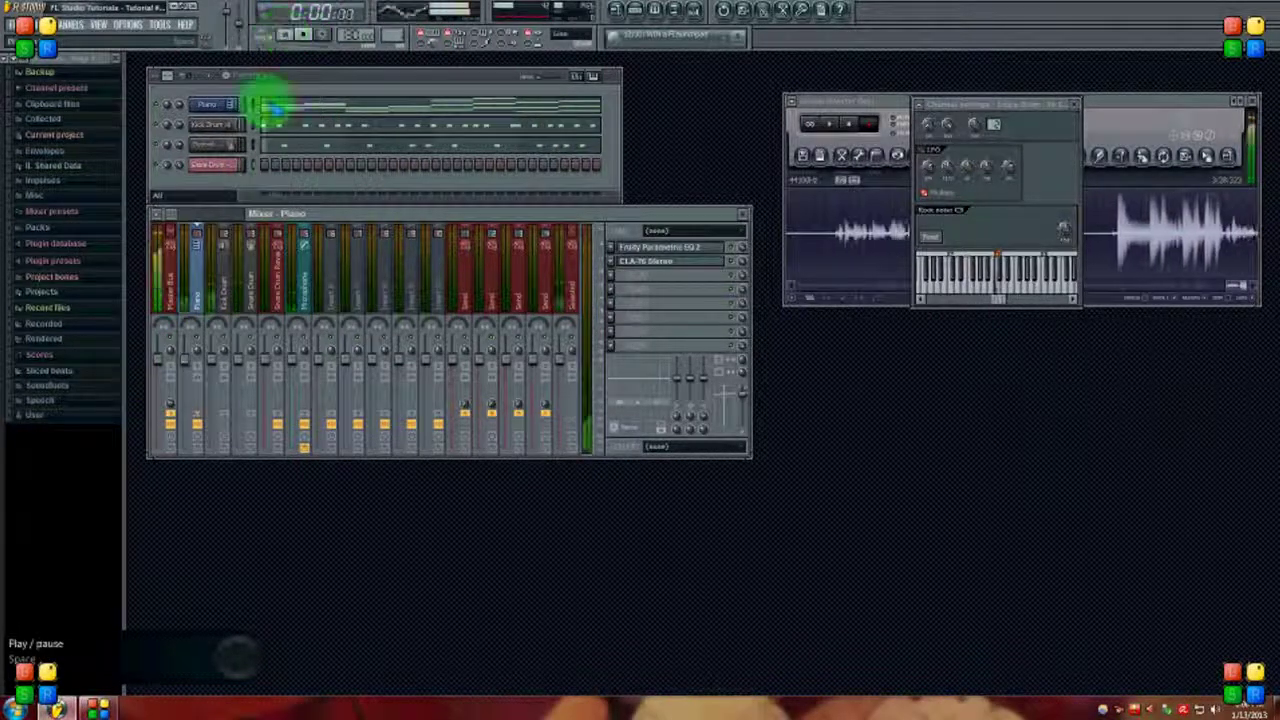
pyautogui.rightClick(190, 372)
pyautogui.click(214, 423)
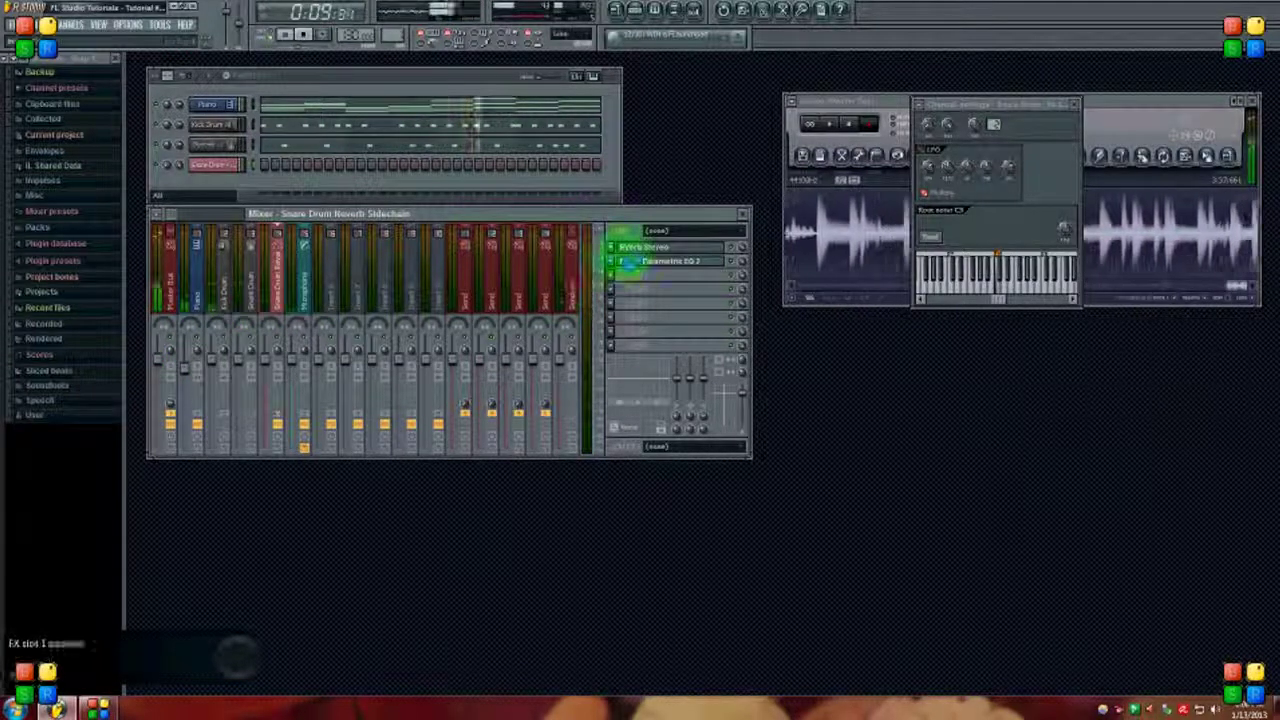
# Step: Raise the reverb level in RVerb Stereo on the Snare Drum Reverb Sidechain track, close the plug-in and replay the song
pyautogui.click(625, 247)
pyautogui.moveTo(617, 357); pyautogui.dragTo(620, 306)
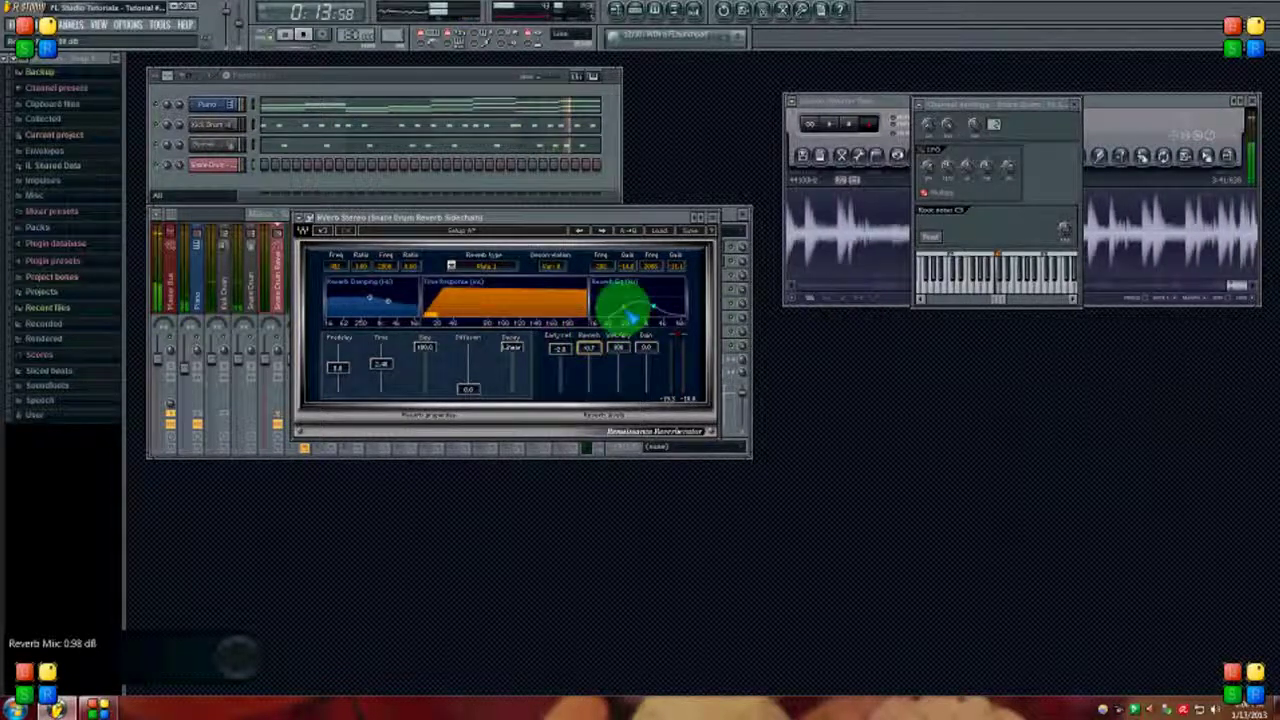
pyautogui.click(710, 218)
pyautogui.click(303, 35)
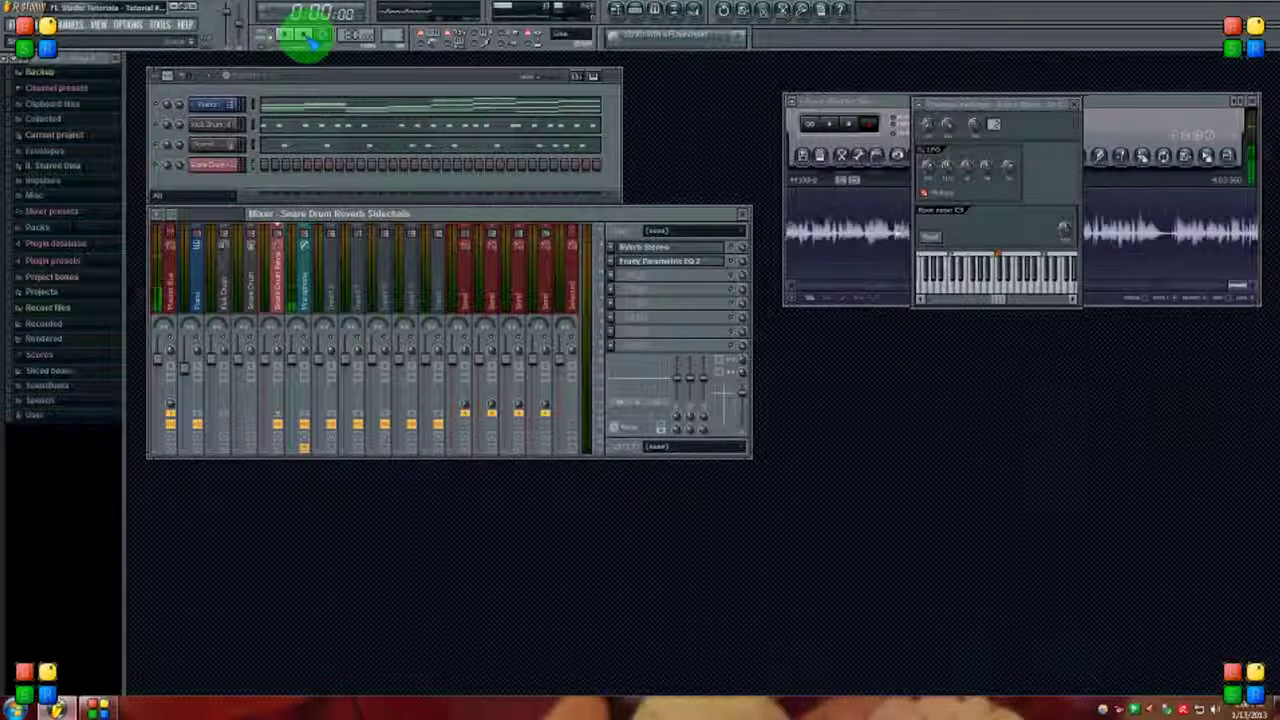
pyautogui.click(284, 35)
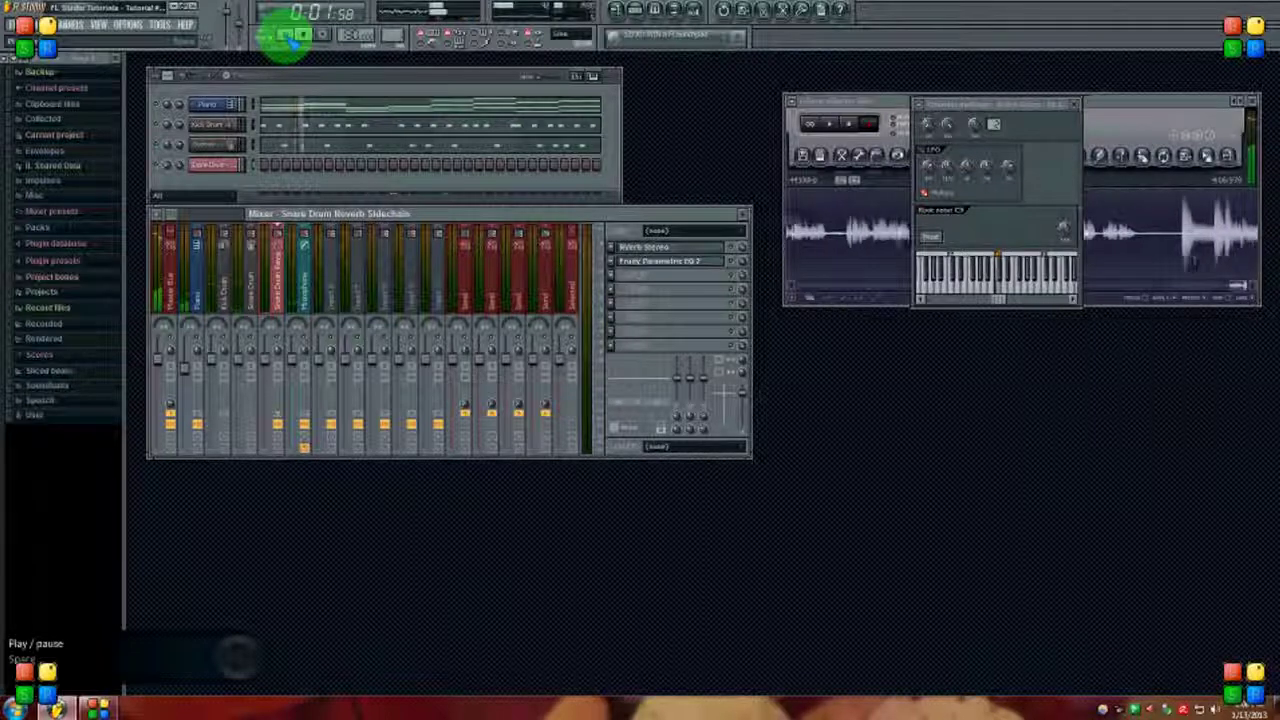